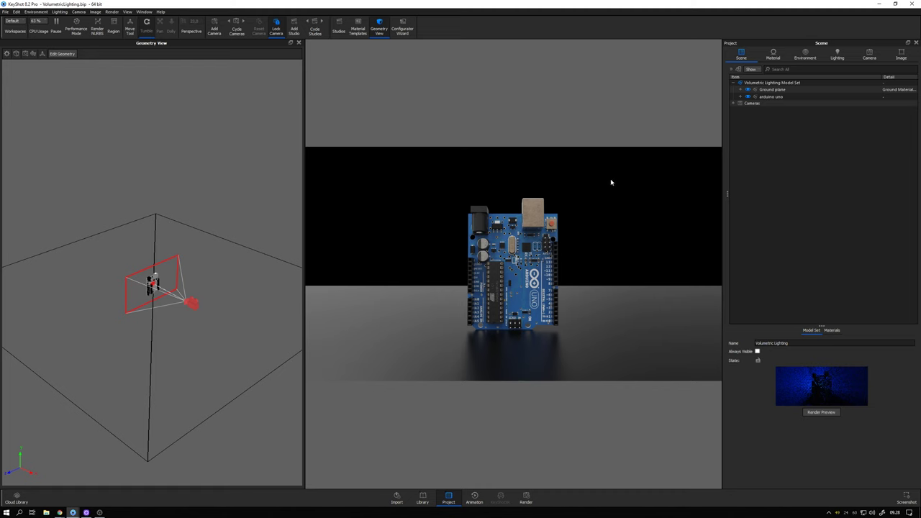
- Select the Arduino Uno and the Ground plane in the Scene tree, then orbit to inspect them
click(769, 97)
click(773, 89)
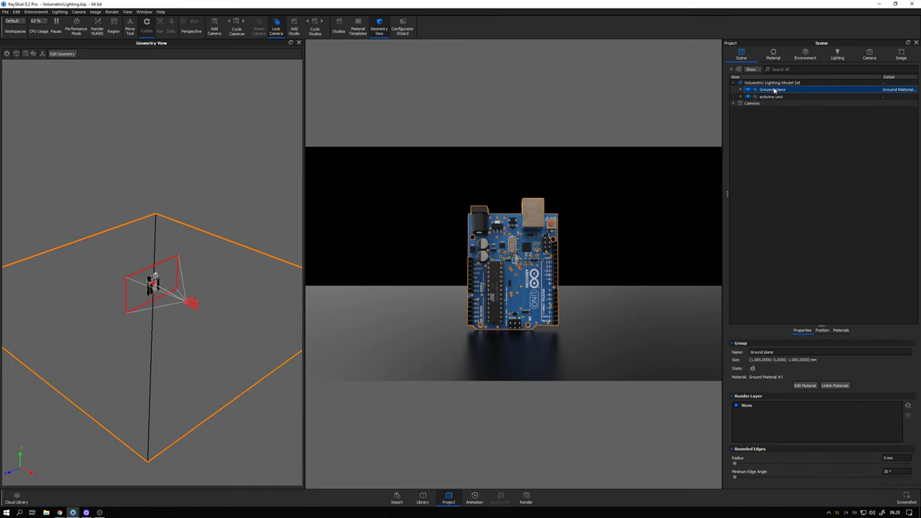
drag(253, 232, 164, 251)
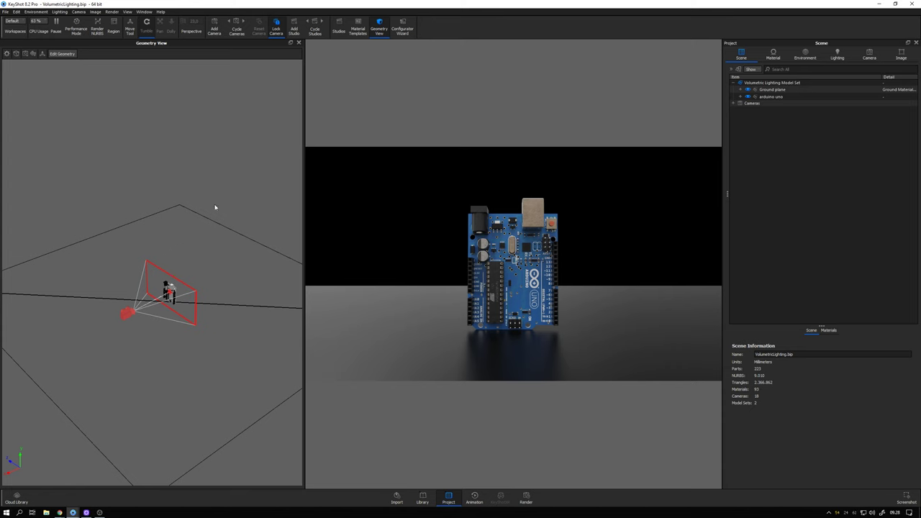
drag(216, 206, 225, 199)
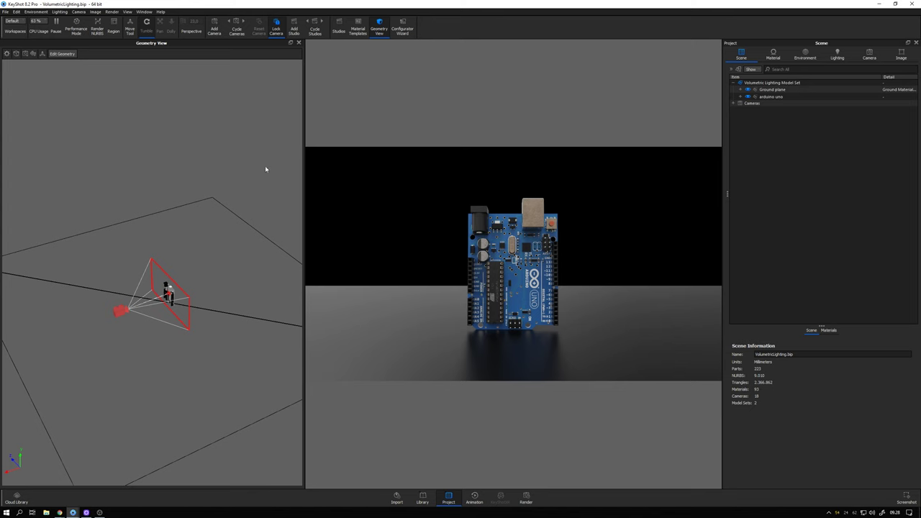
- Add a sphere from Edit > Add Geometry and confirm its placement
click(16, 11)
mouse_move(31, 39)
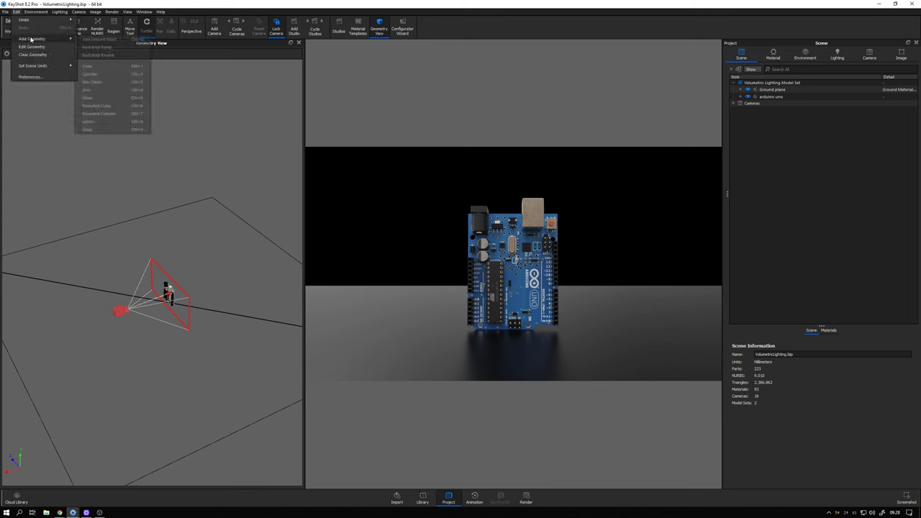
click(99, 125)
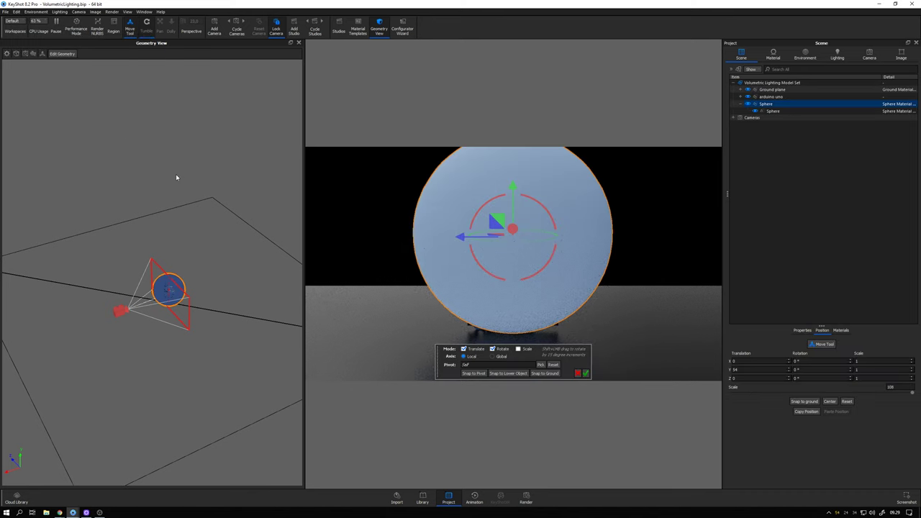
click(584, 374)
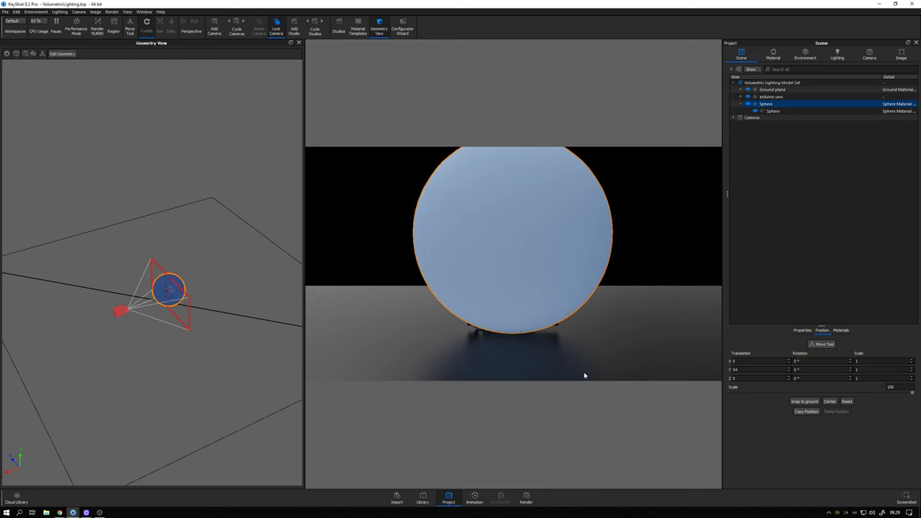
- Change the sphere's material type to Spotlight so it lights the Arduino board
double_click(514, 238)
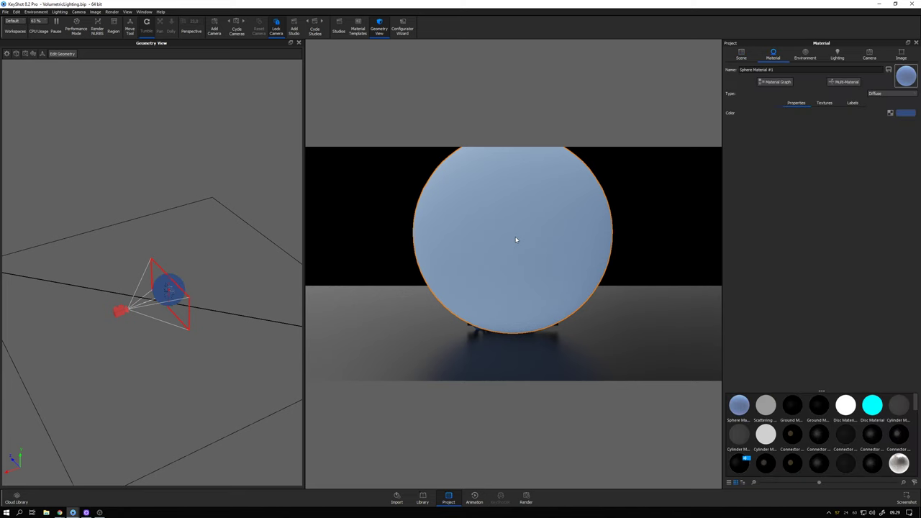
click(879, 94)
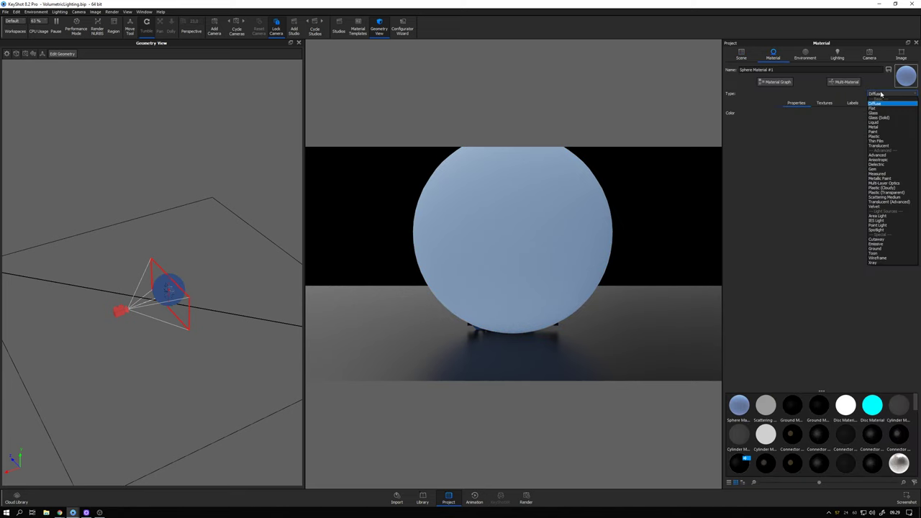
click(880, 229)
drag(229, 218, 171, 286)
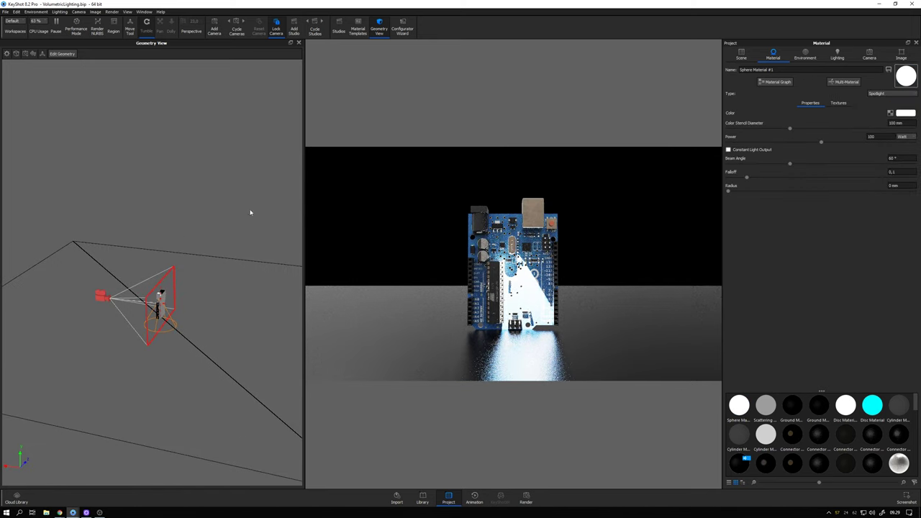
click(380, 27)
click(380, 26)
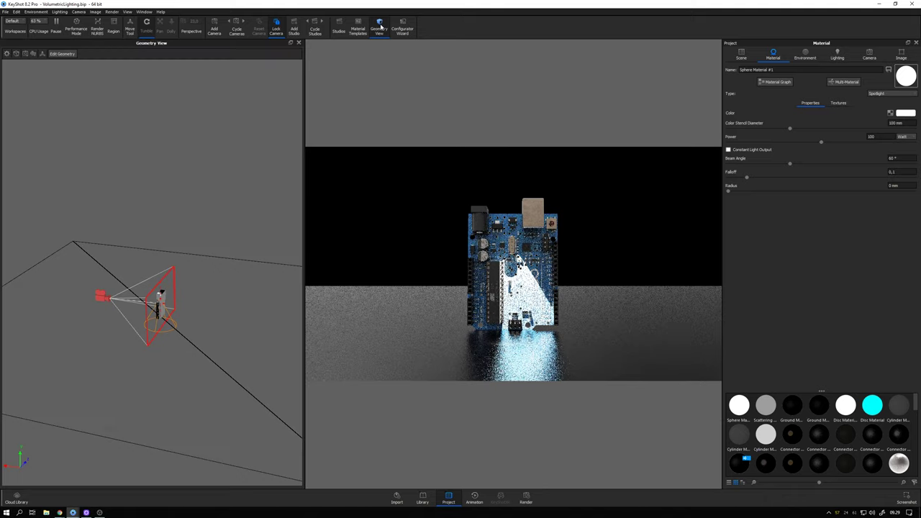
drag(195, 282, 175, 304)
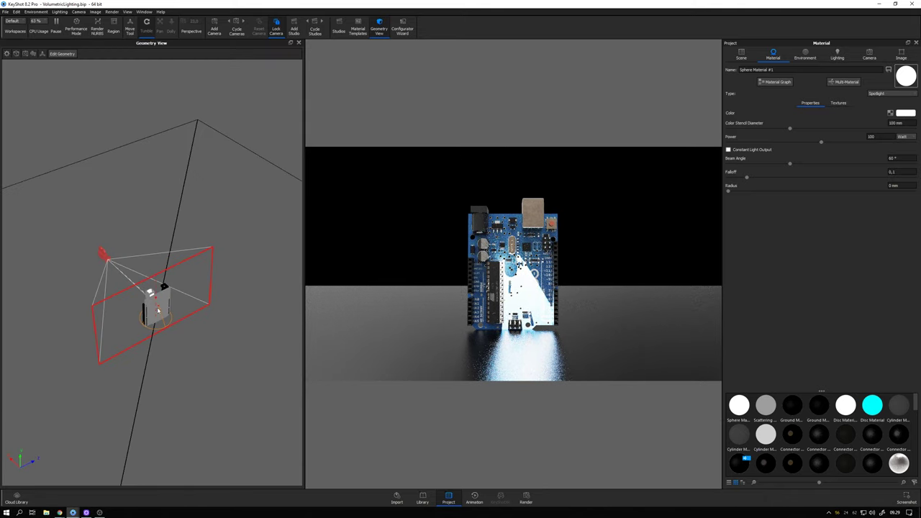
drag(194, 352, 170, 313)
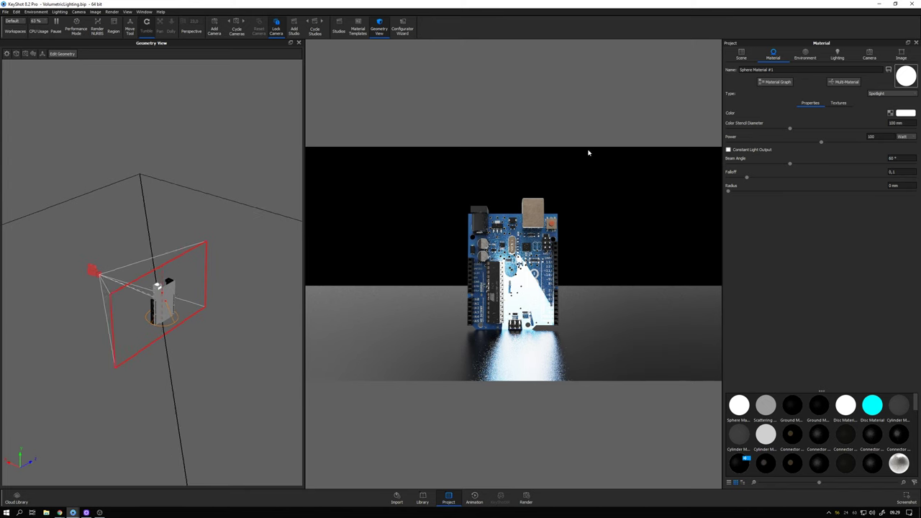
click(742, 55)
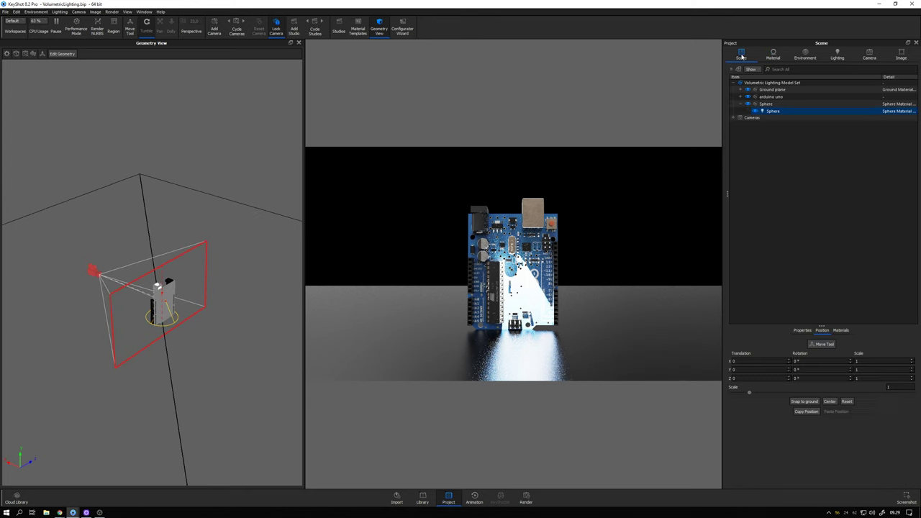
- Translate the Sphere light group behind the board and rotate it about 88° toward the camera
click(764, 105)
right_click(232, 152)
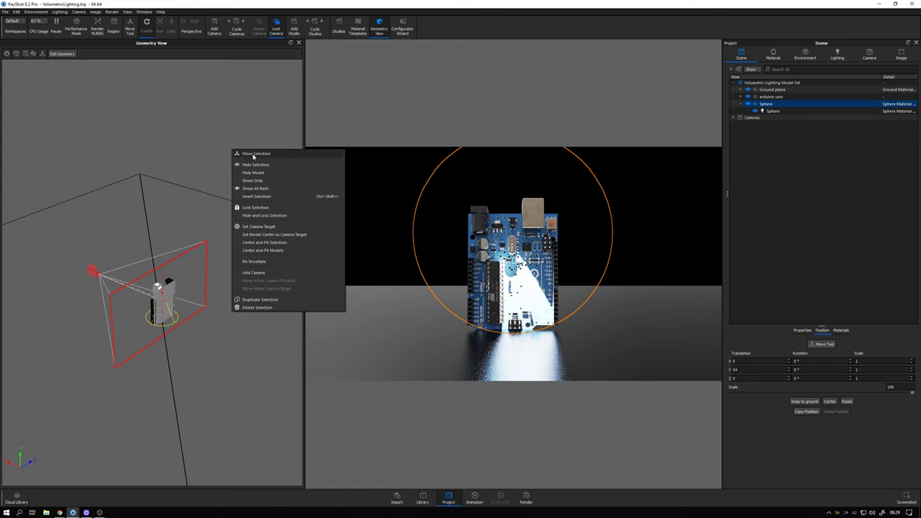
click(251, 154)
drag(160, 236, 188, 283)
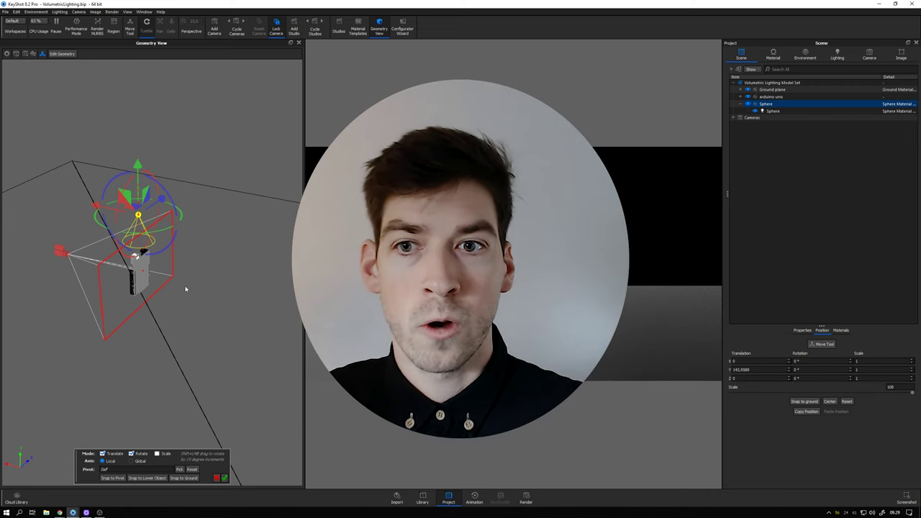
drag(144, 164, 173, 219)
drag(201, 249, 237, 267)
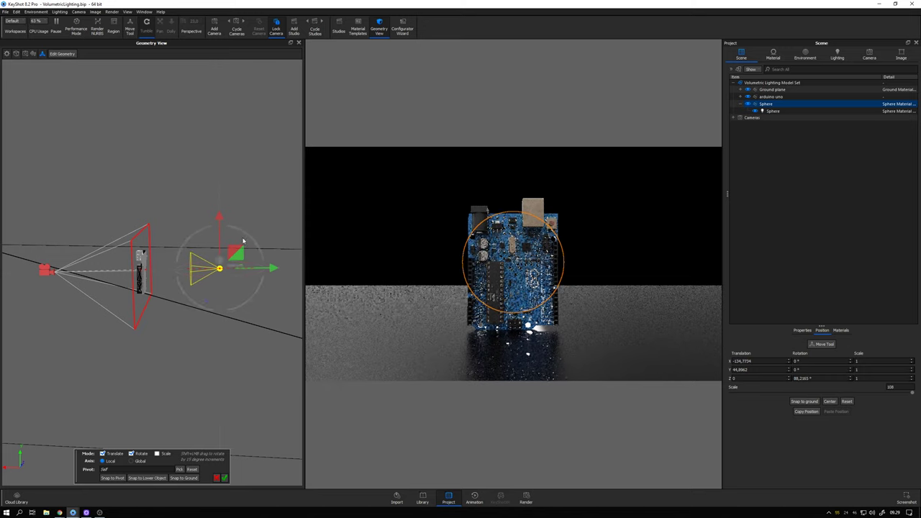
drag(259, 237, 221, 207)
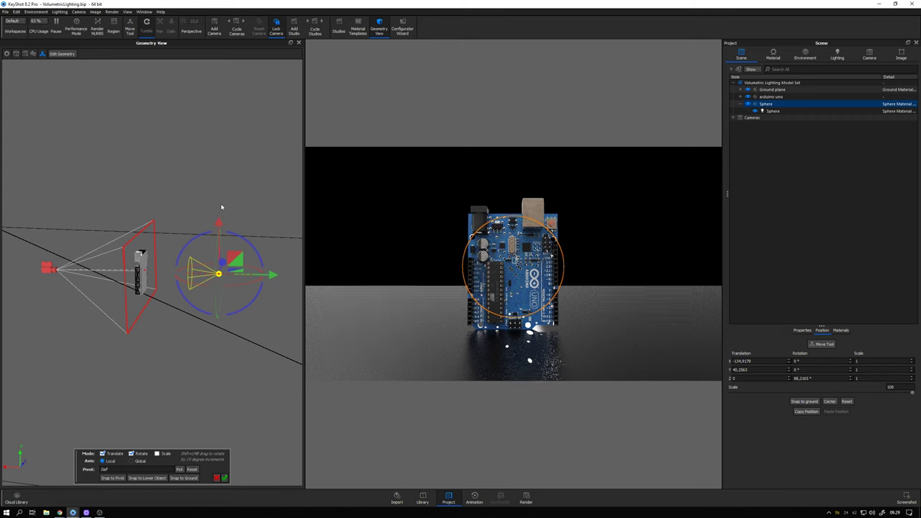
- Confirm the spotlight's position and add a cube to the scene
click(223, 478)
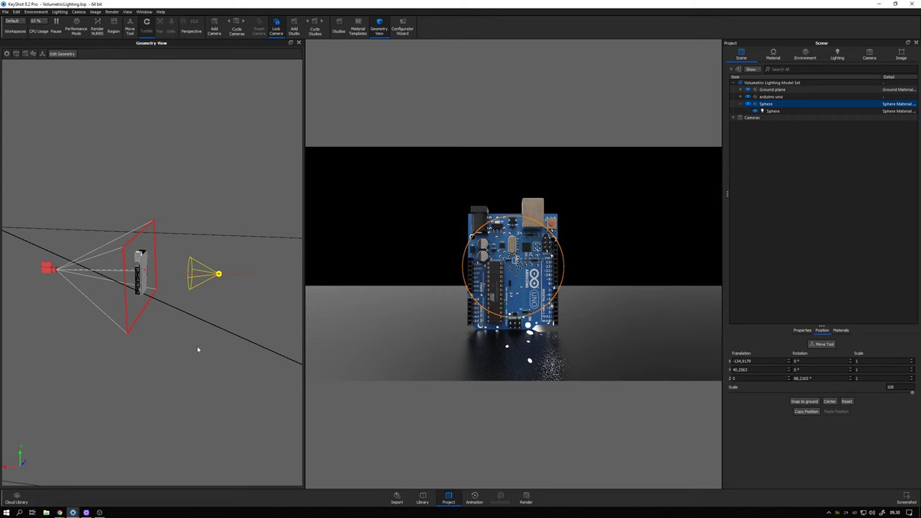
drag(198, 350, 177, 309)
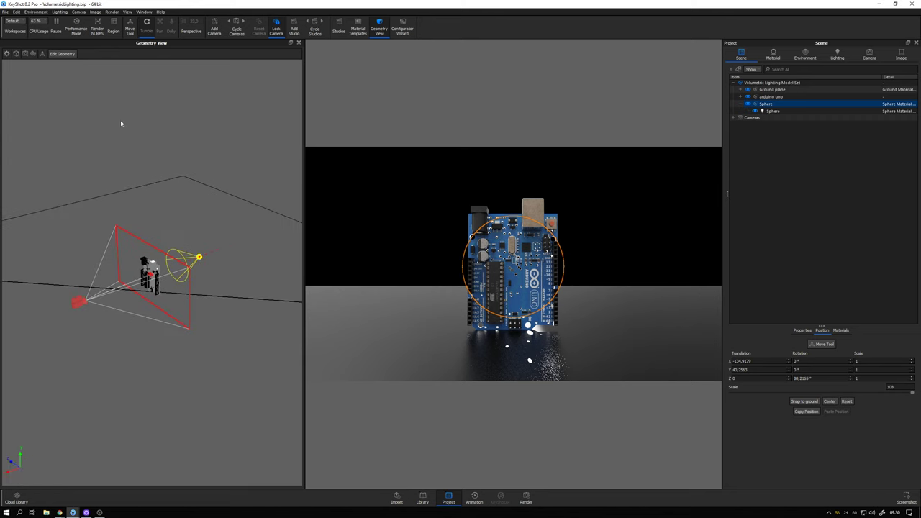
click(16, 12)
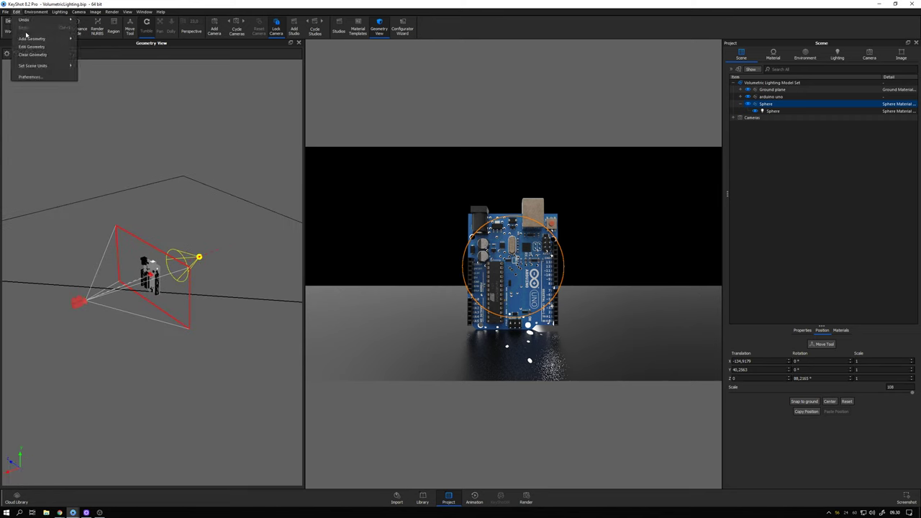
mouse_move(32, 38)
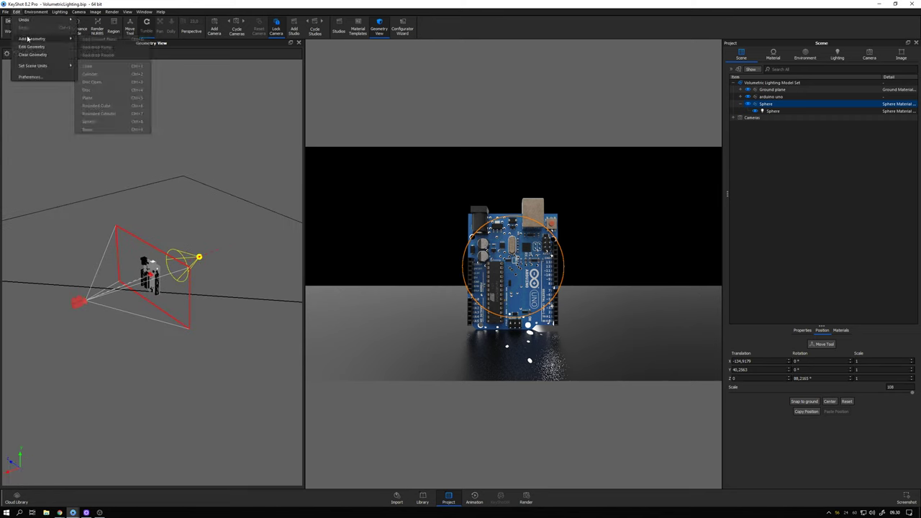
click(113, 66)
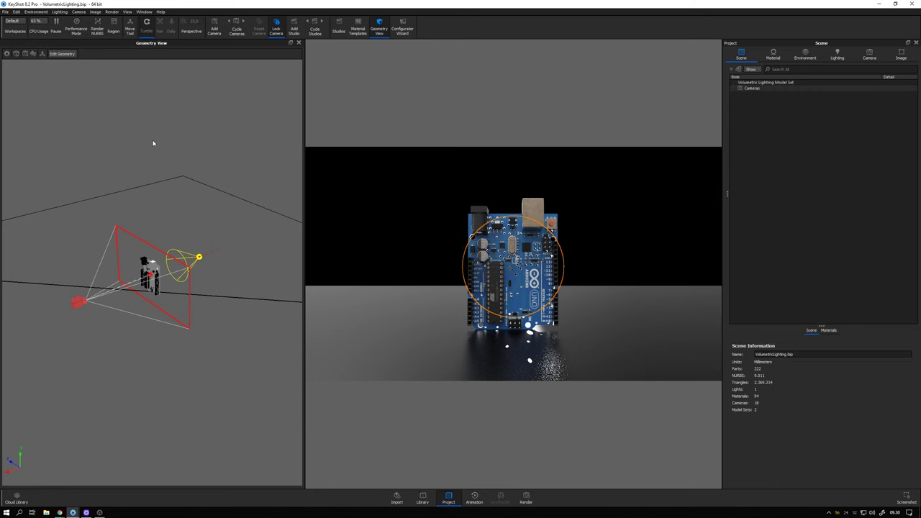
scroll(153, 143, down, 2)
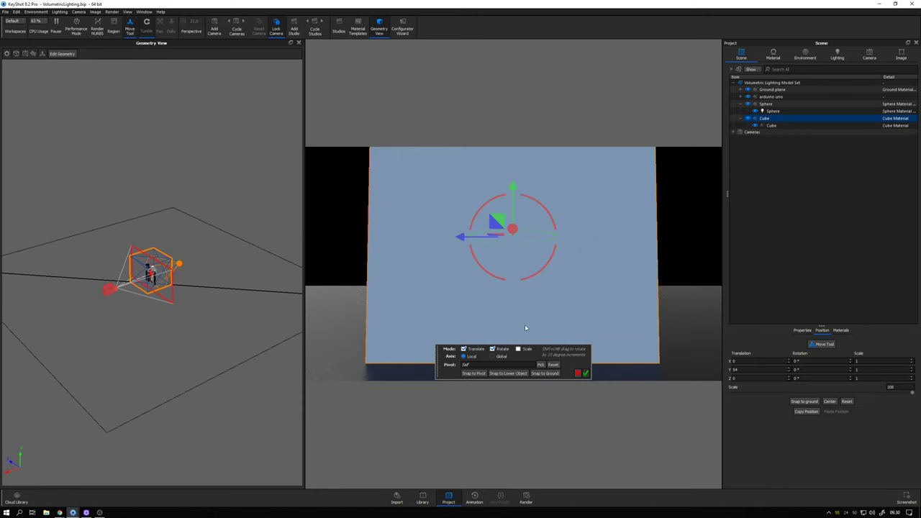
click(586, 373)
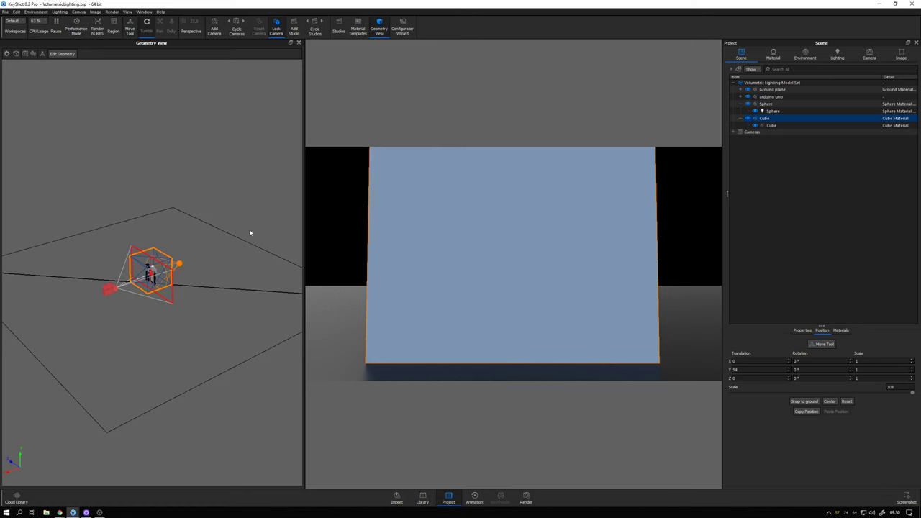
- Scale the cube up to about 1366 so it encloses the whole Arduino scene
drag(249, 232, 157, 203)
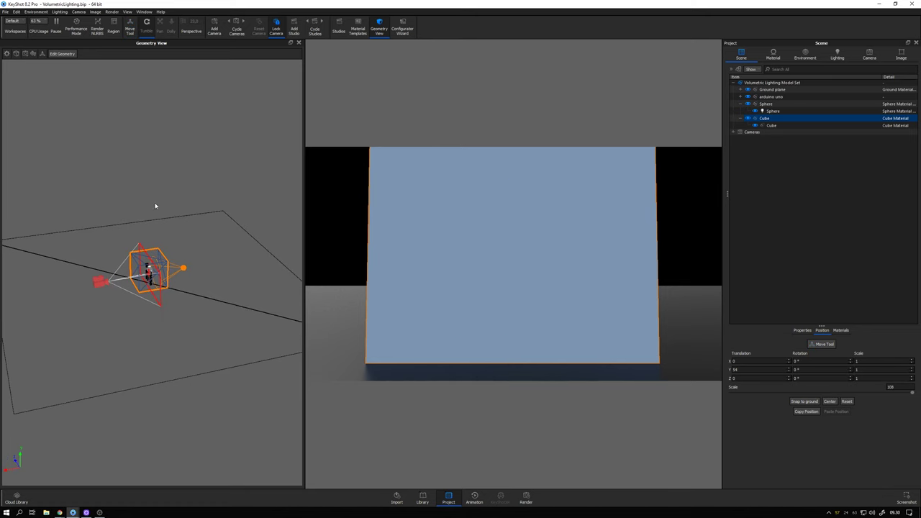
right_click(156, 197)
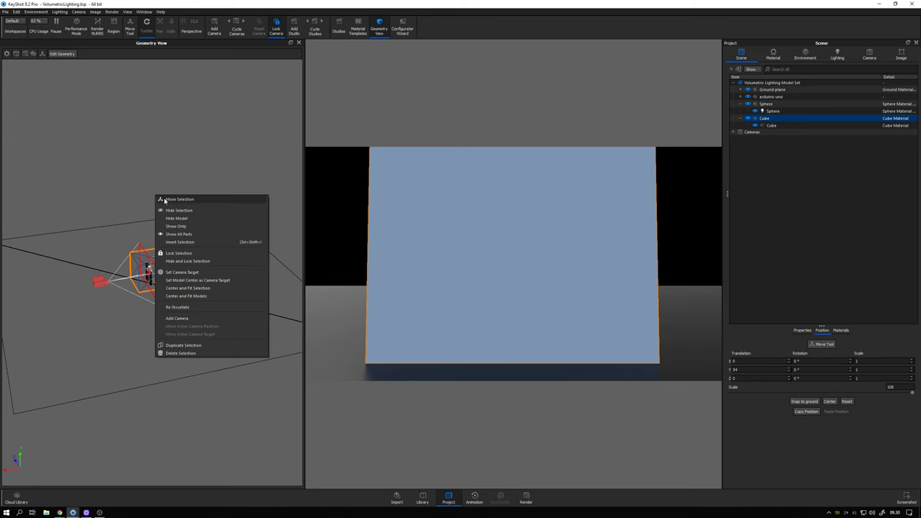
click(165, 201)
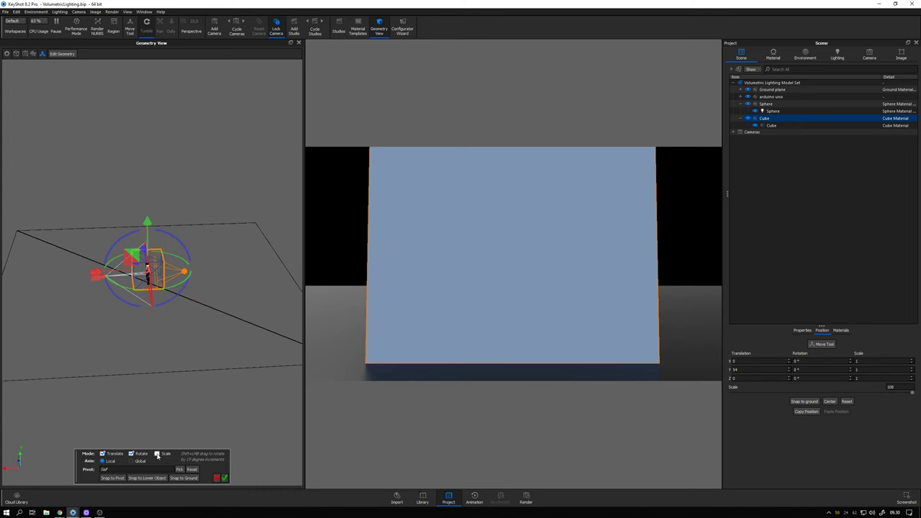
click(157, 454)
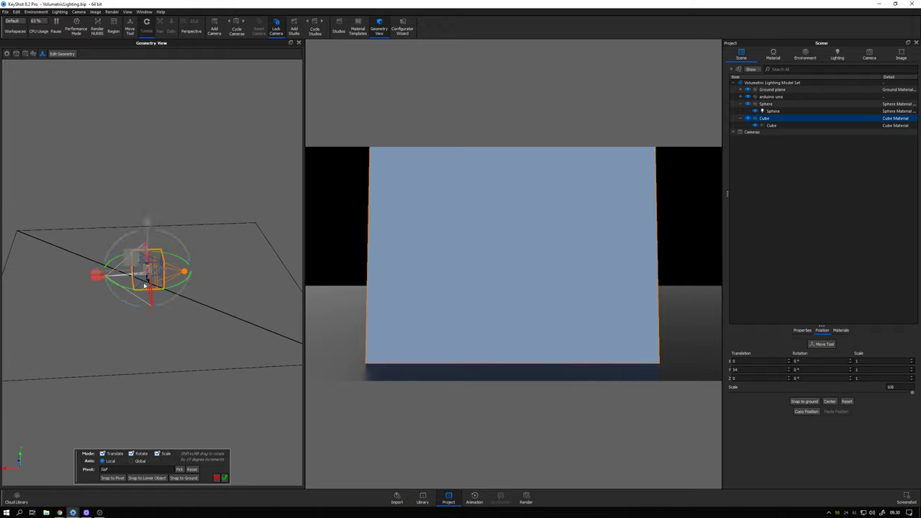
drag(147, 269, 175, 252)
scroll(144, 274, down, 5)
scroll(119, 284, up, 4)
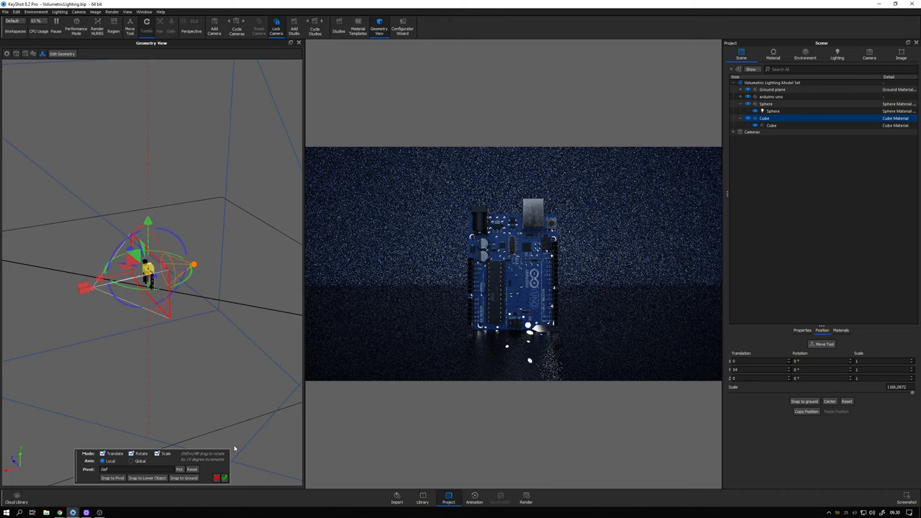
- Search the material library for 'fog' and apply Scattering Medium Fog Basic to the cube
click(225, 478)
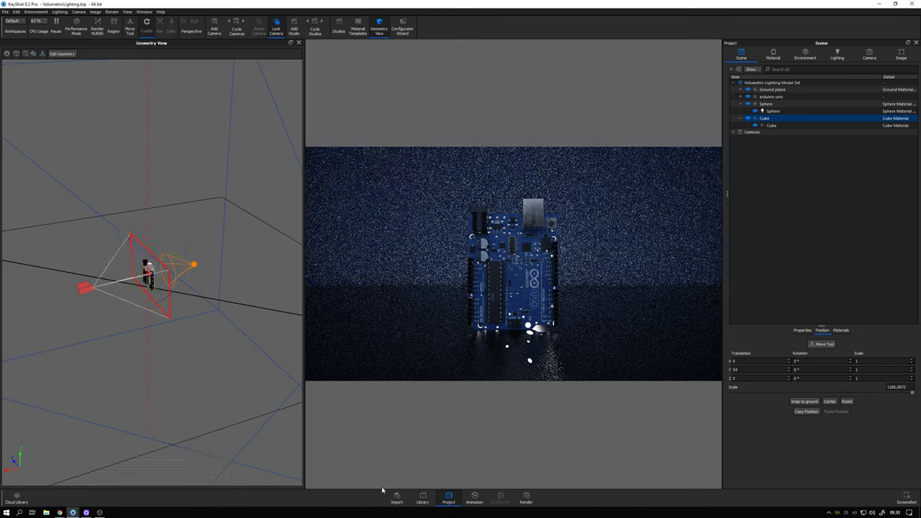
click(423, 500)
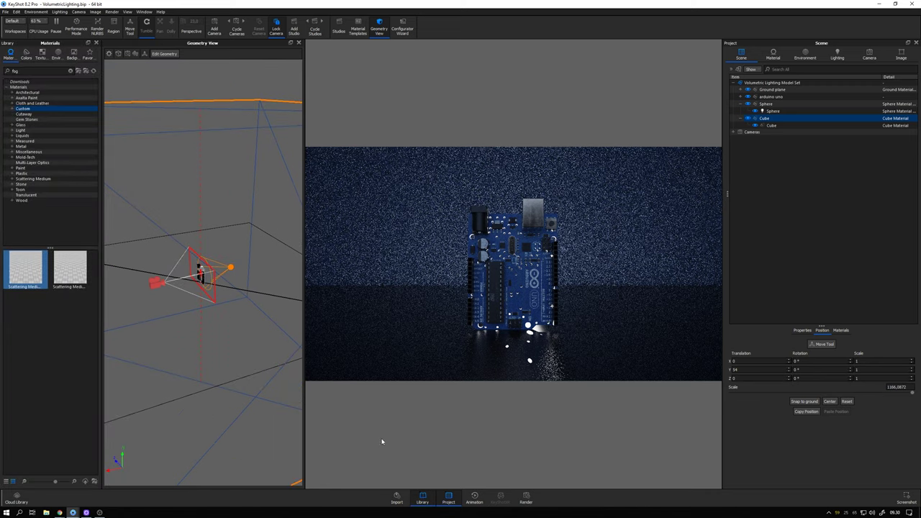
click(11, 56)
text(fog)
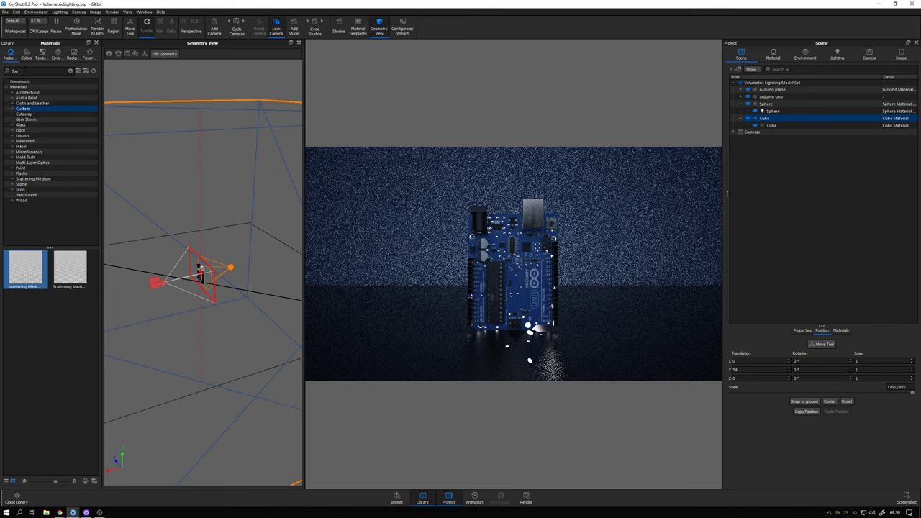
mouse_move(29, 271)
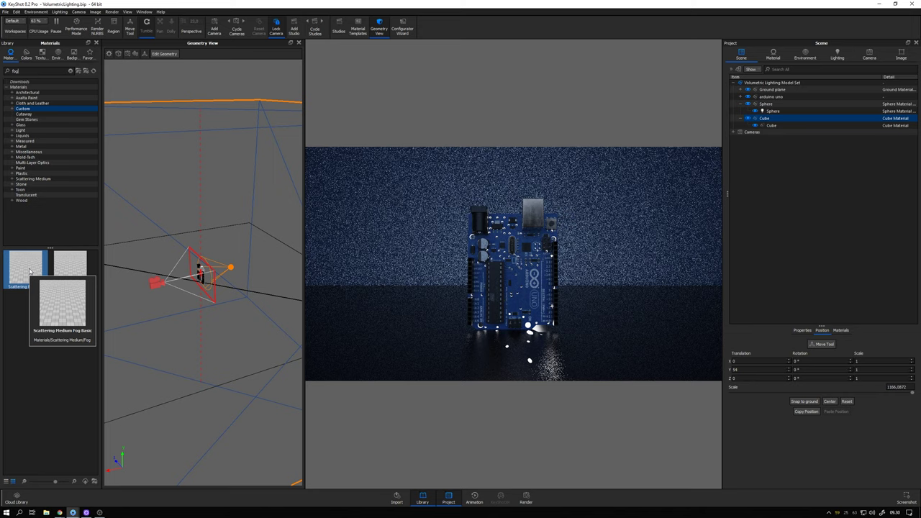
drag(29, 271, 259, 109)
key(m)
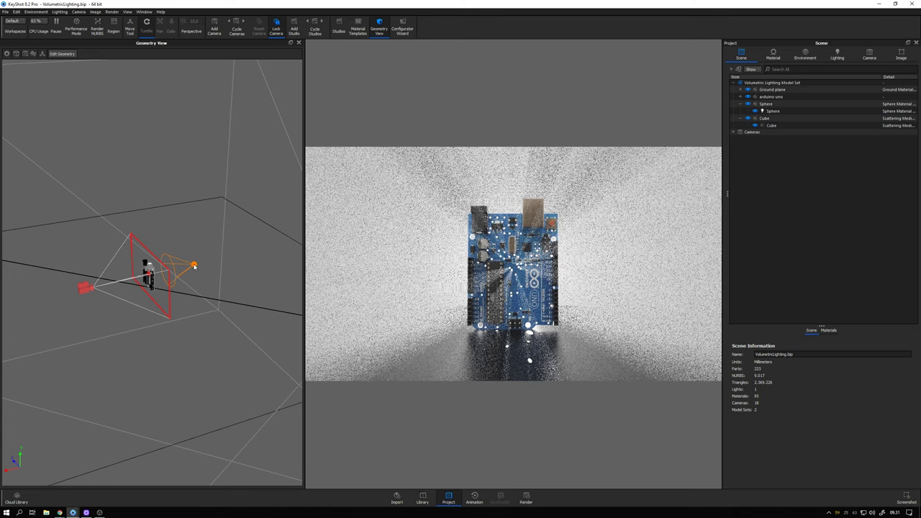
- Add a new environment and set its brightness to 0
click(805, 56)
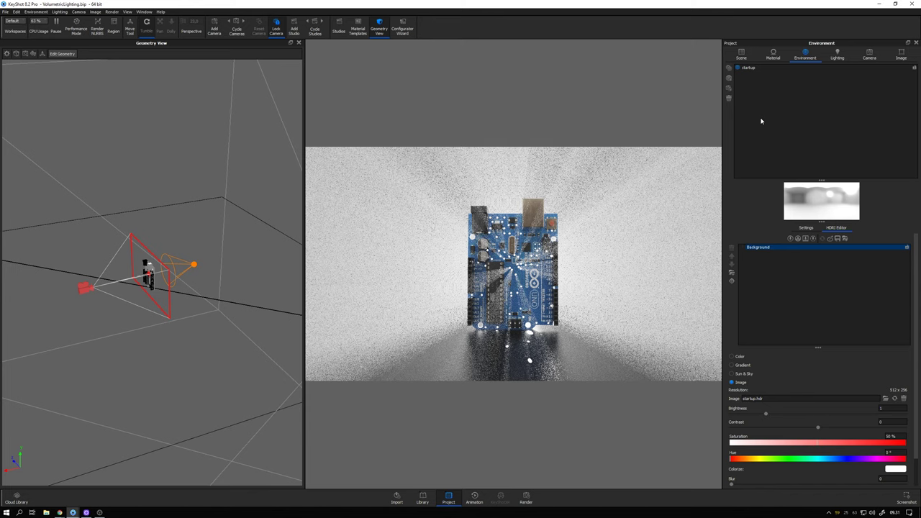
click(728, 79)
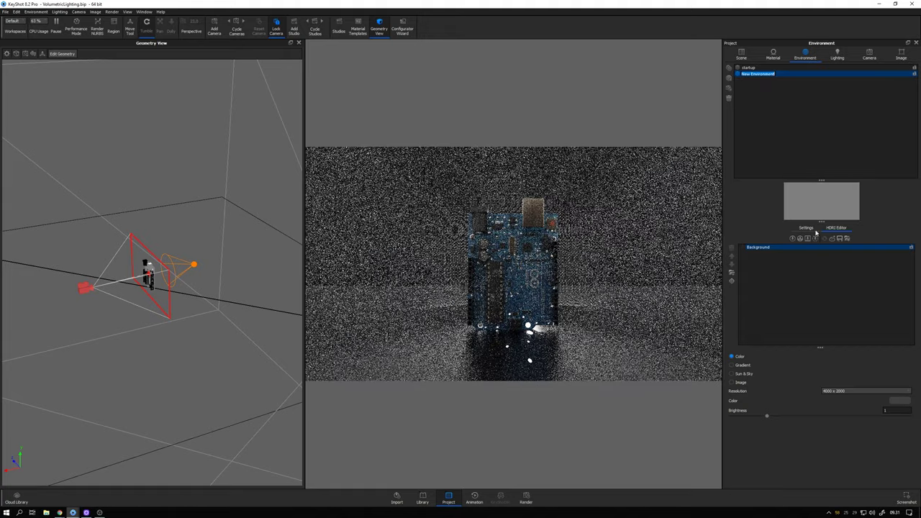
click(809, 228)
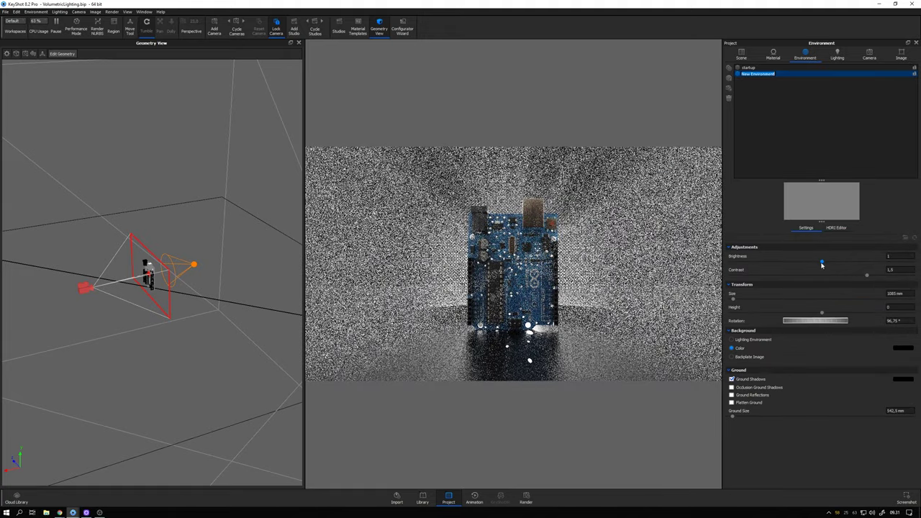
drag(822, 263, 723, 264)
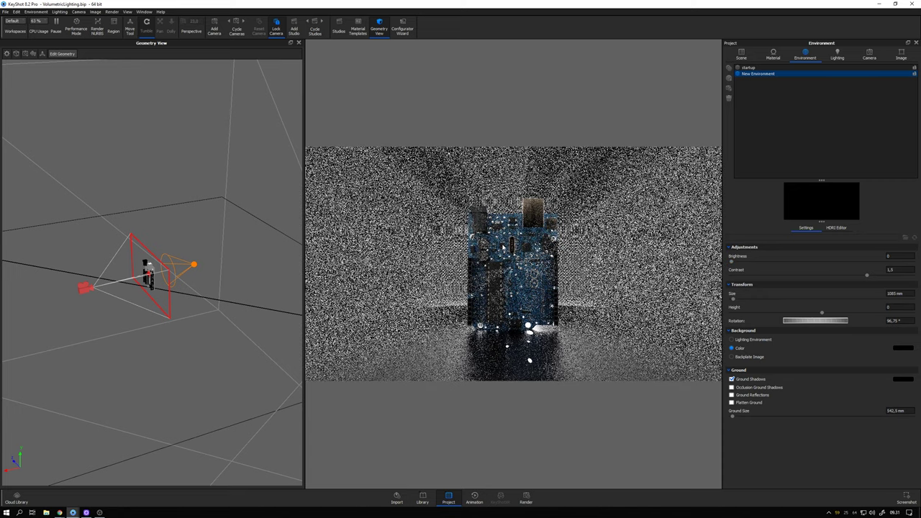
- Open the Scattering Medium Fog Basic #4 material properties from the fog cube
drag(191, 266, 194, 271)
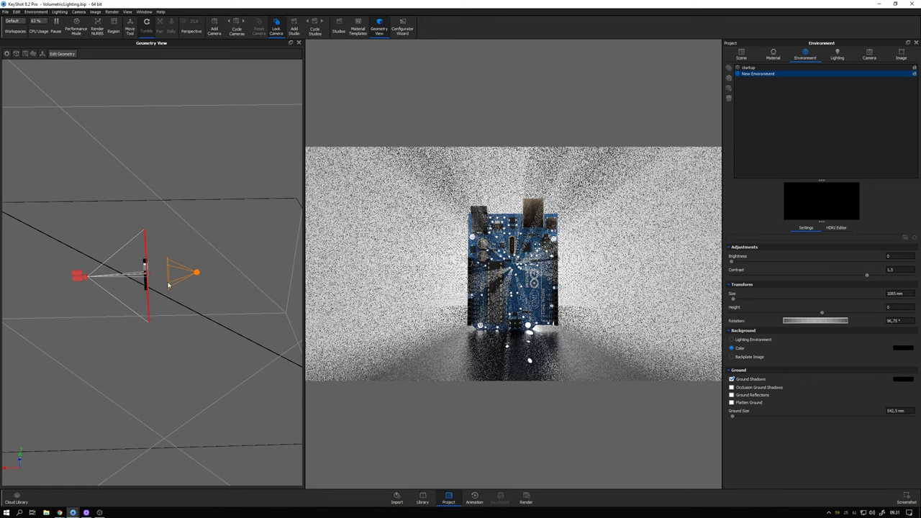
double_click(199, 274)
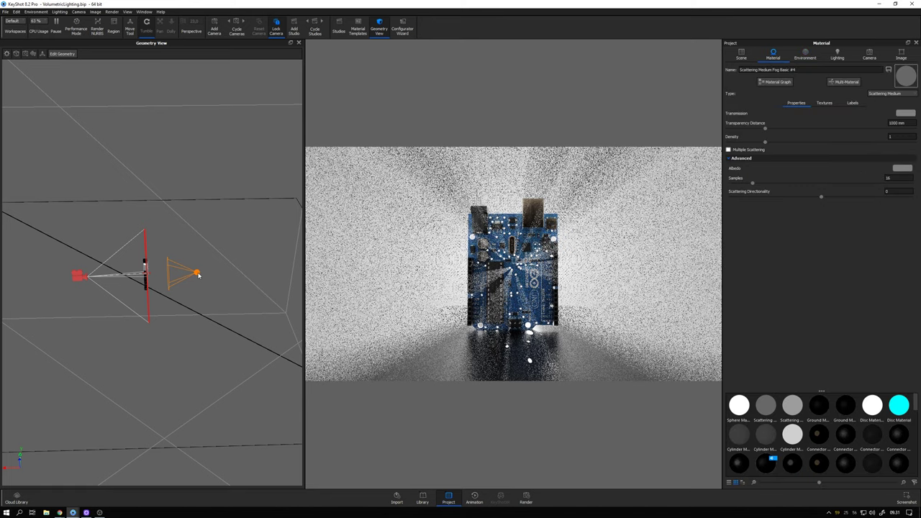
drag(198, 274, 181, 165)
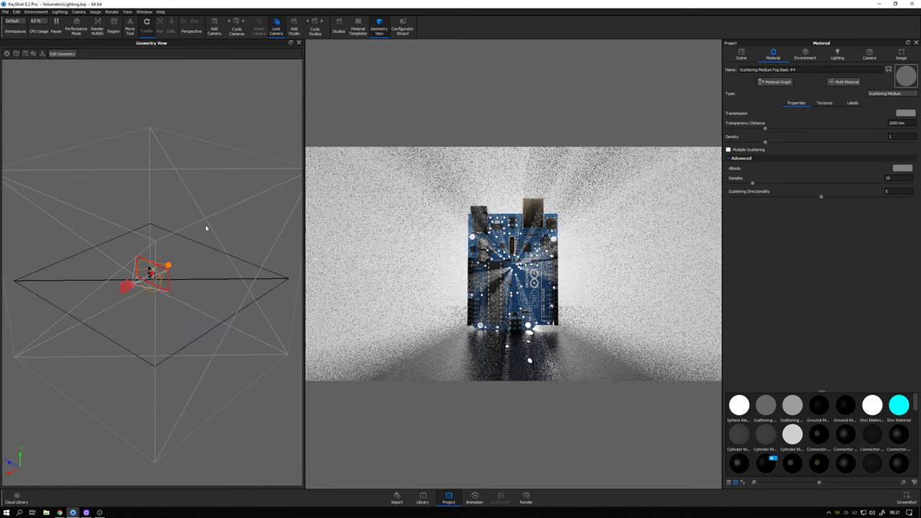
drag(203, 236, 156, 260)
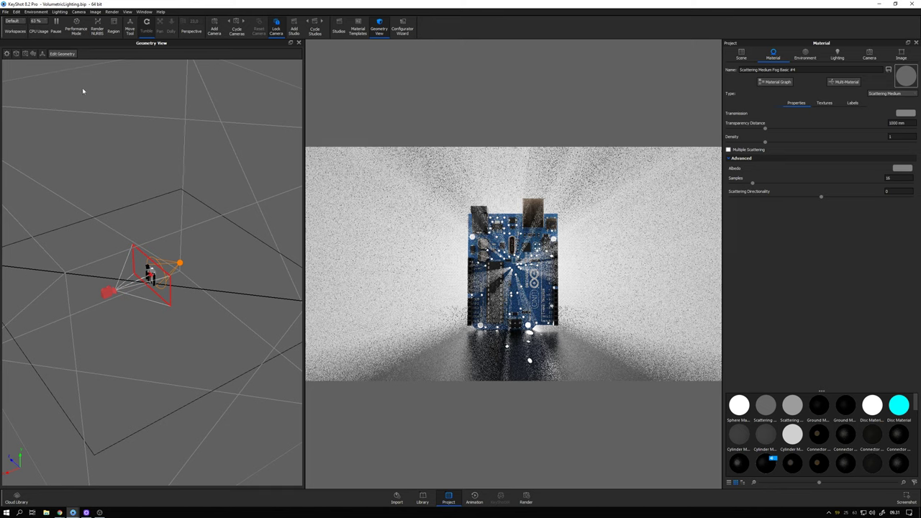
click(17, 54)
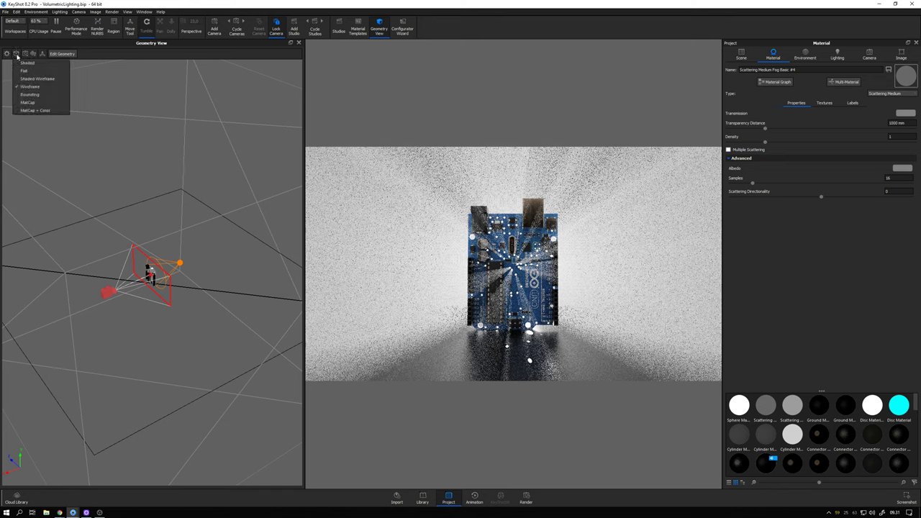
click(18, 55)
click(17, 55)
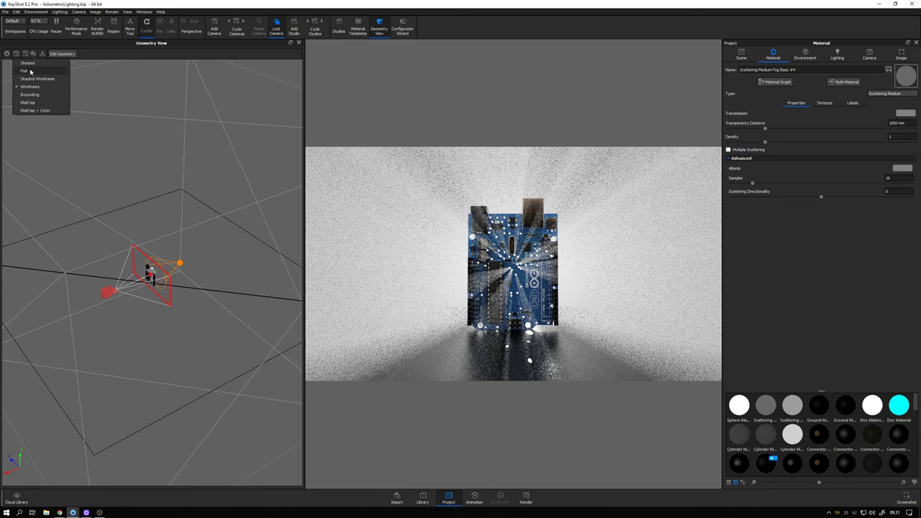
click(24, 71)
scroll(109, 143, down, 5)
drag(164, 150, 108, 122)
click(16, 55)
click(29, 86)
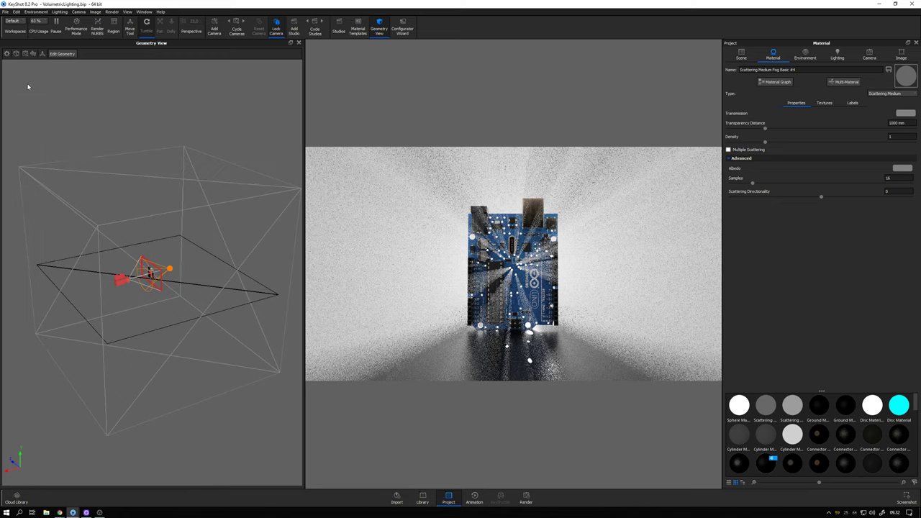
mouse_move(26, 87)
mouse_down()
mouse_move(175, 175)
mouse_move(663, 207)
mouse_up()
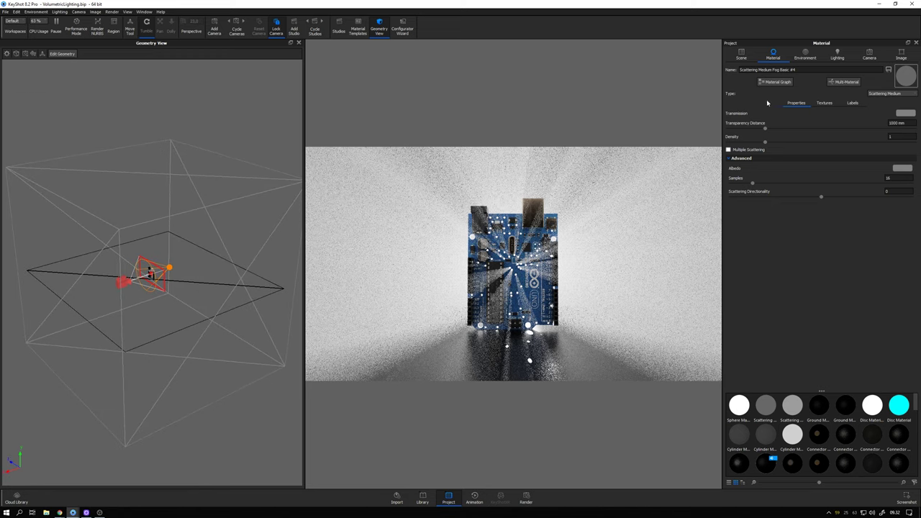
- Open the Sphere spotlight's material and set its Power to 2
click(741, 54)
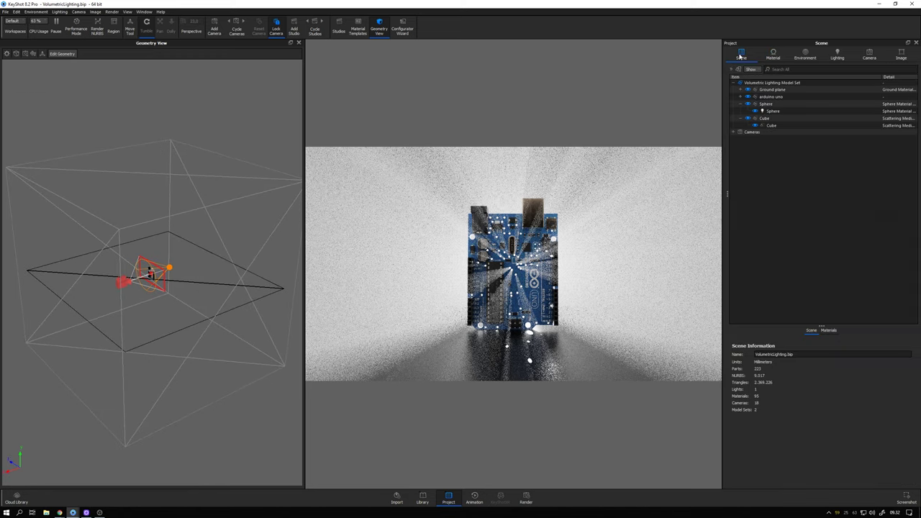
click(771, 112)
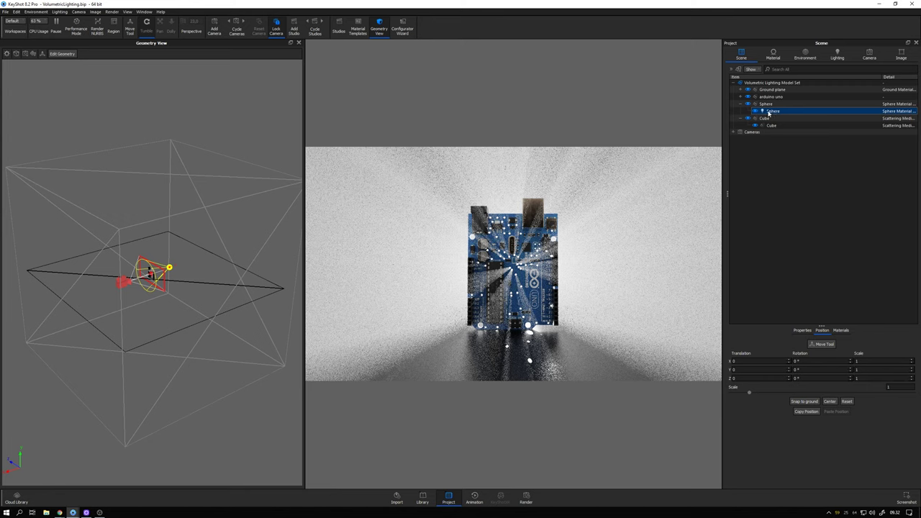
double_click(771, 113)
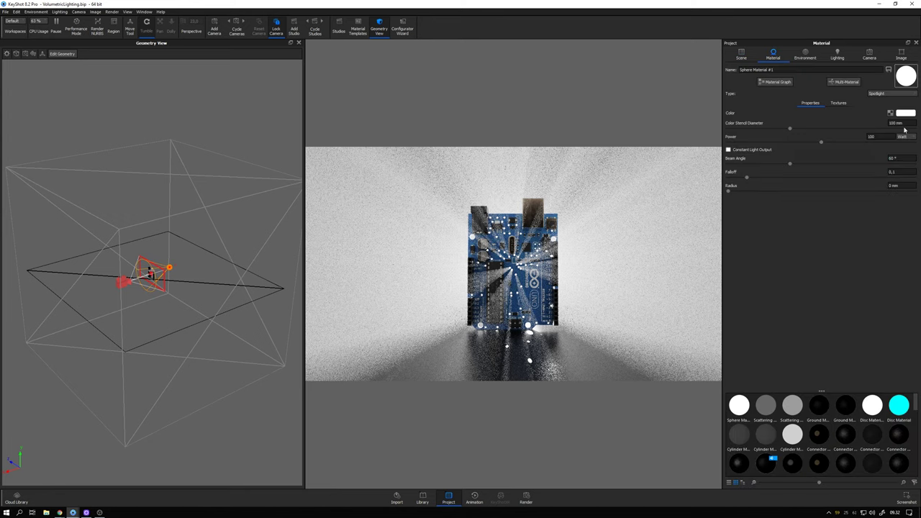
double_click(872, 136)
text(2)
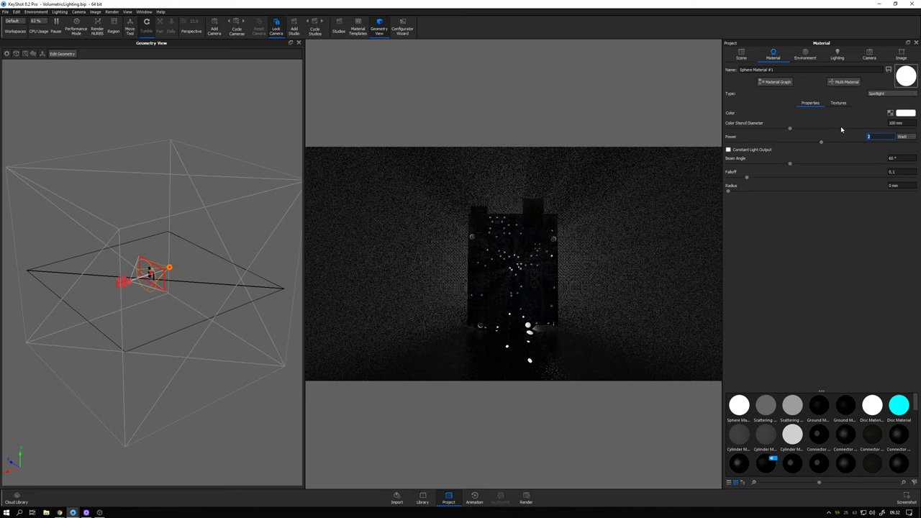
- Give the spotlight a deep blue colour and raise its Power to 10 W
click(908, 114)
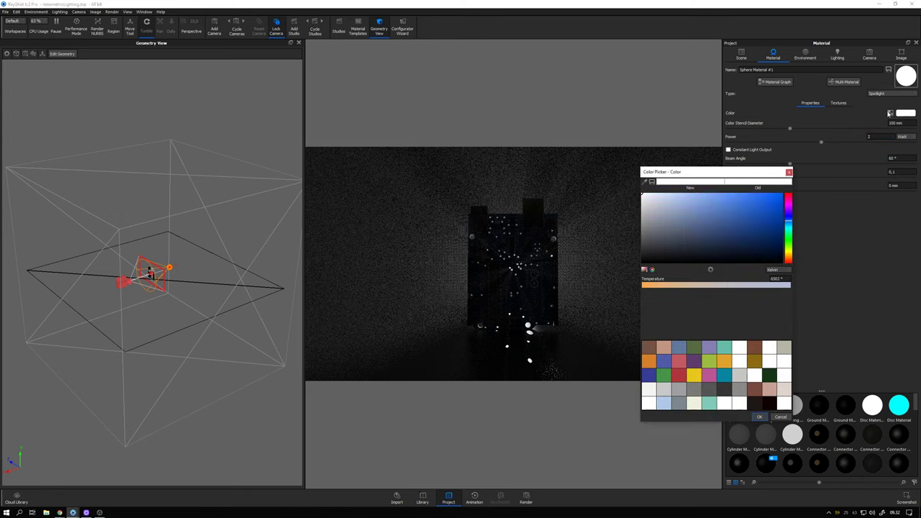
click(767, 224)
click(782, 211)
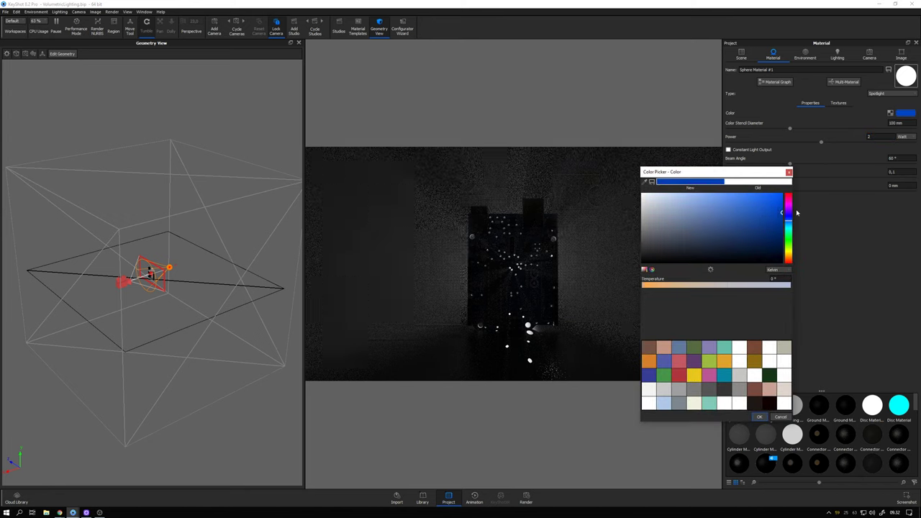
click(788, 223)
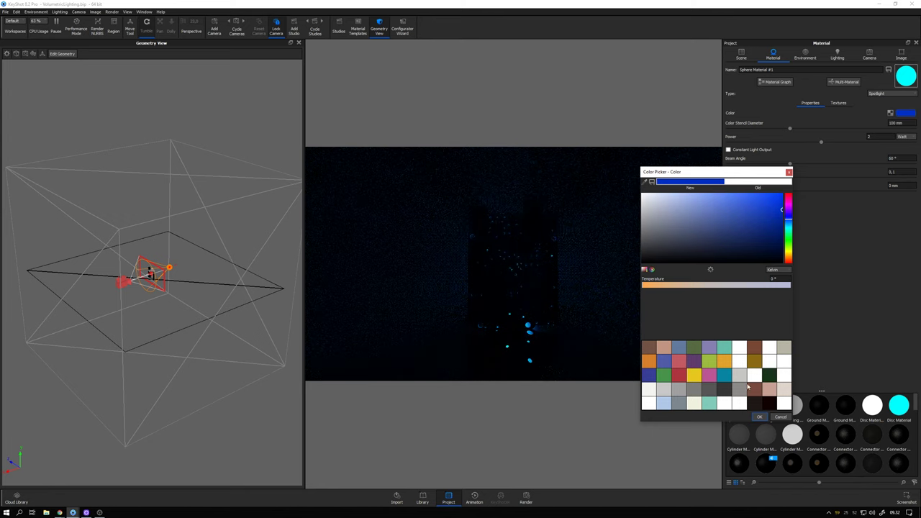
click(759, 416)
click(872, 137)
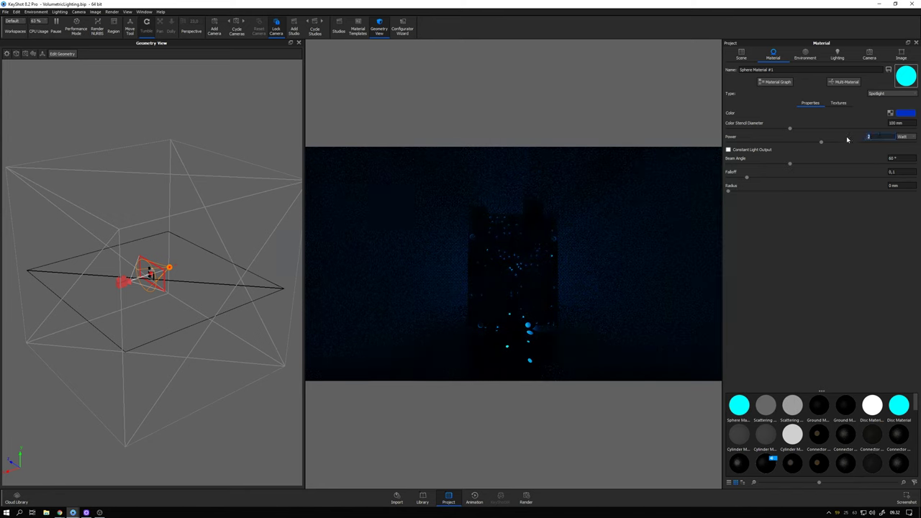
text(10)
key(Return)
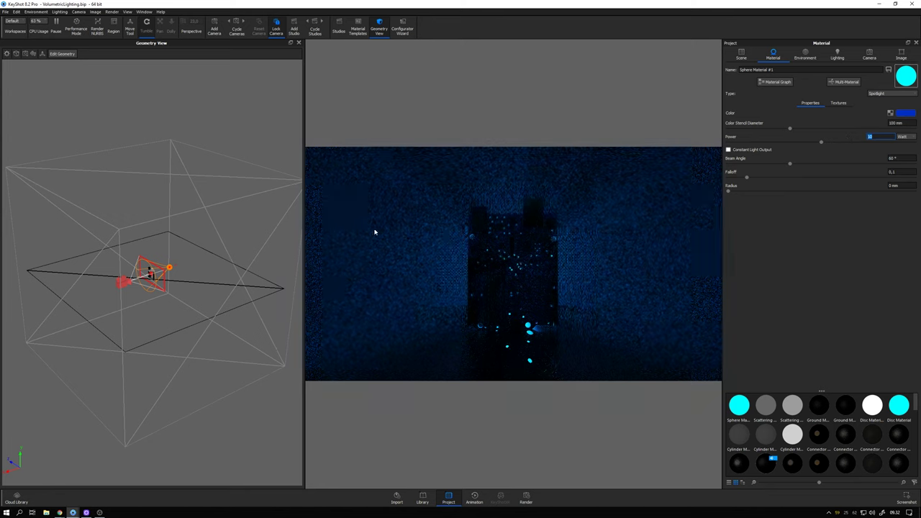
- Lower the fog material's Transparency Distance from 1000 mm to 500 mm
click(243, 196)
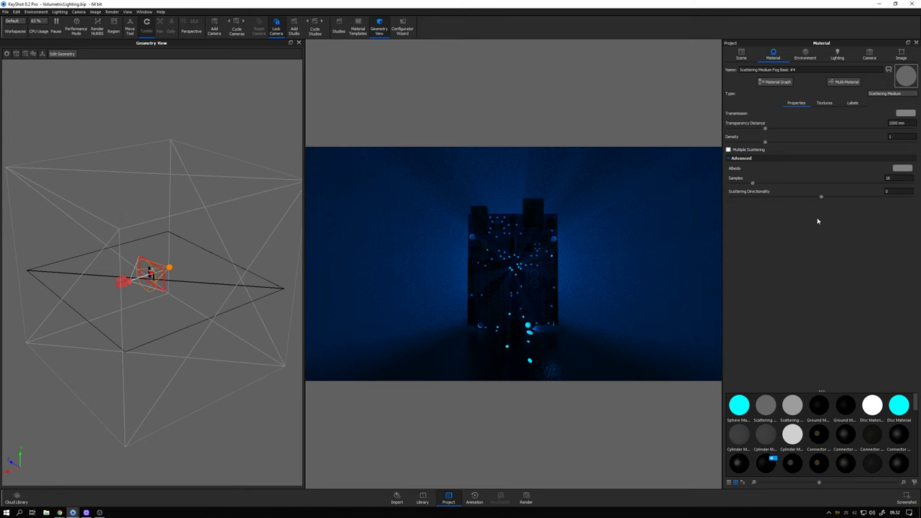
click(889, 124)
text(500)
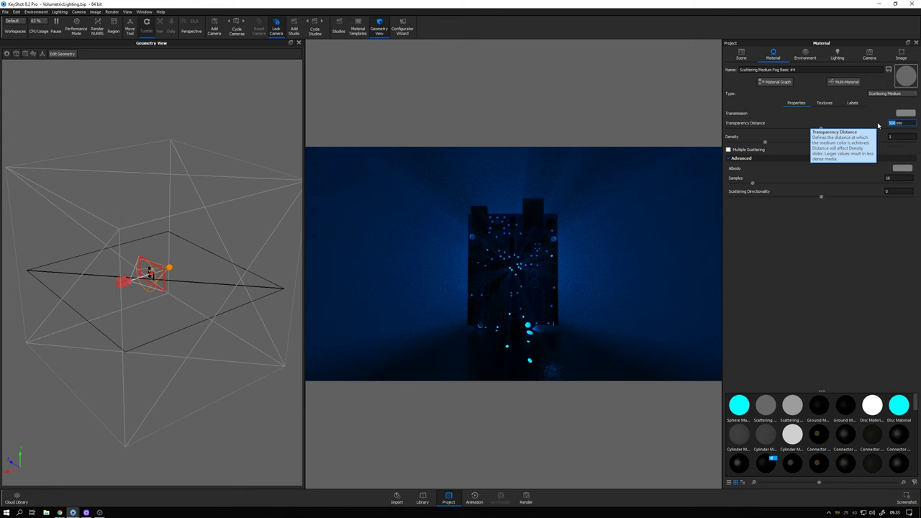
key(Return)
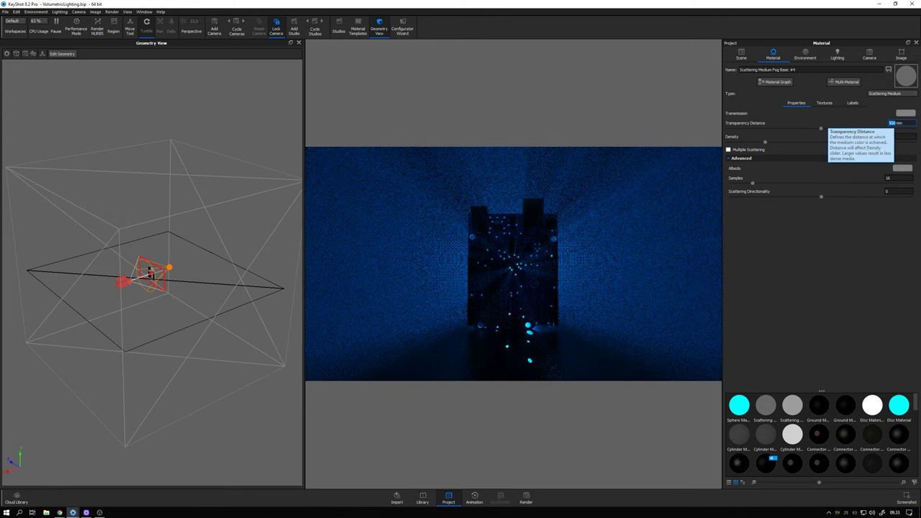
drag(245, 249, 165, 260)
scroll(156, 284, up, 6)
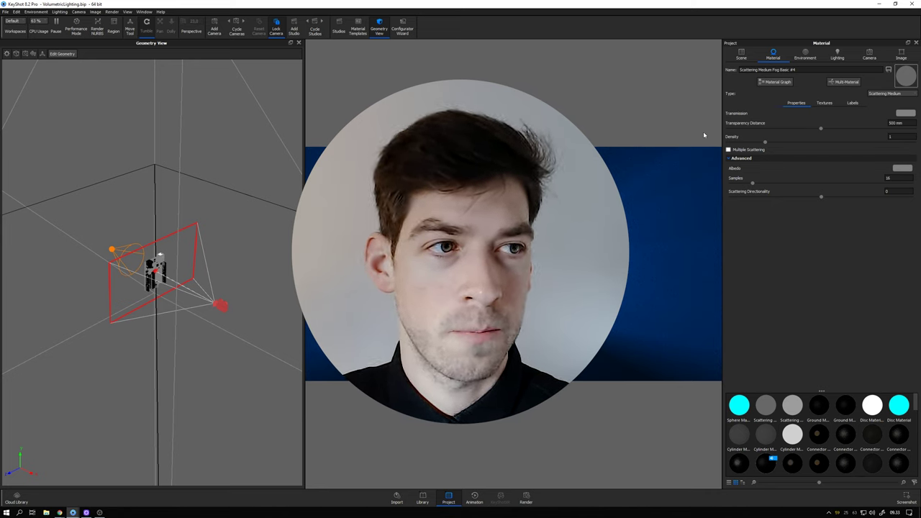
- Set the fog medium's Density to 4
double_click(892, 136)
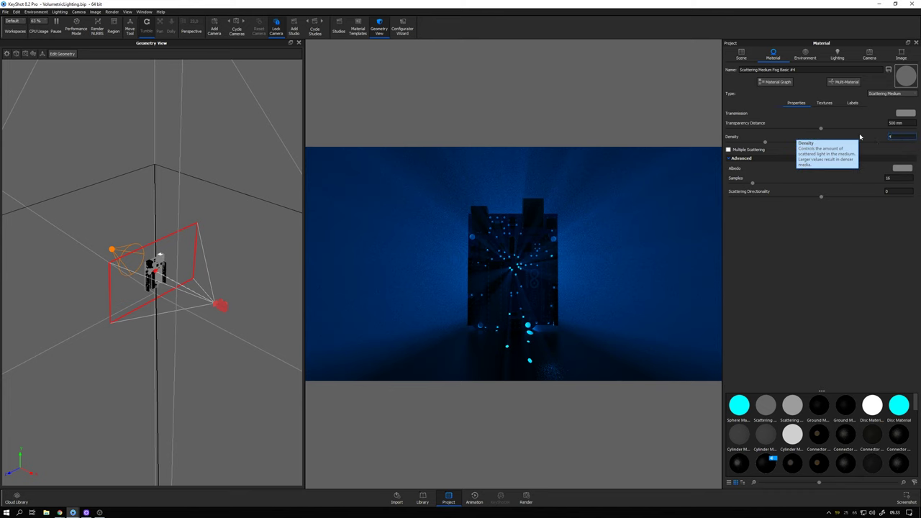
text(4)
key(Return)
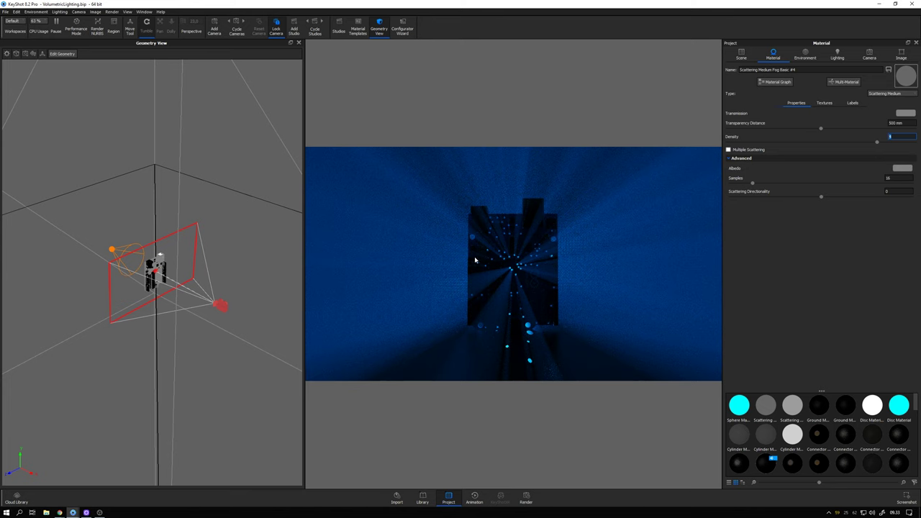
text(1)
key(Return)
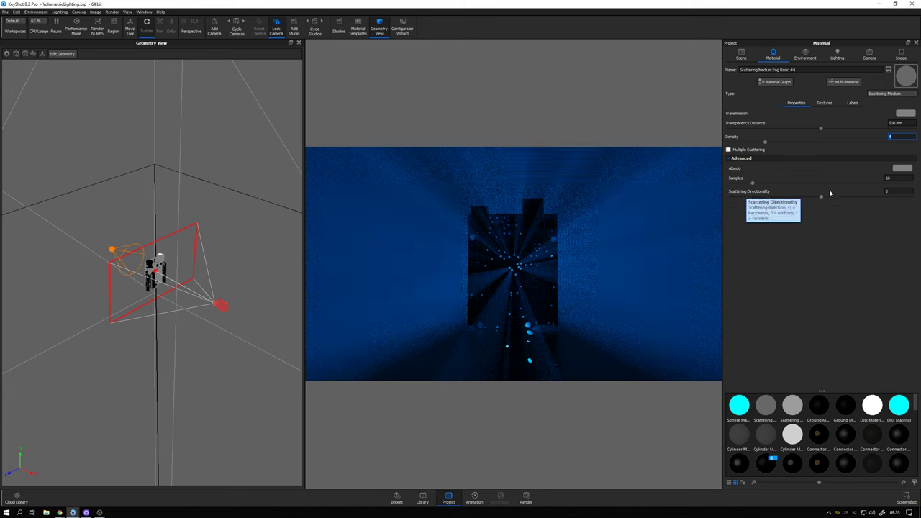
- Step the Scattering Directionality through 1 and 0.8, settling on 0.6
click(892, 191)
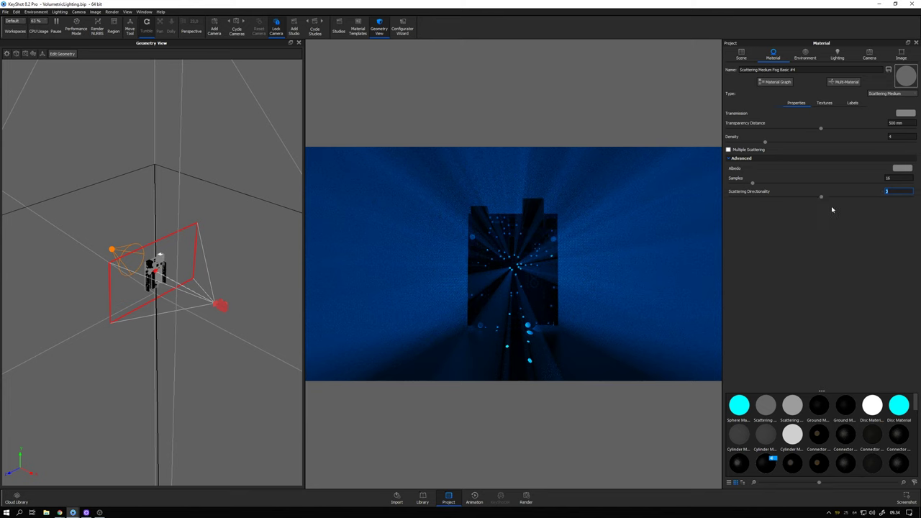
text(1)
key(Return)
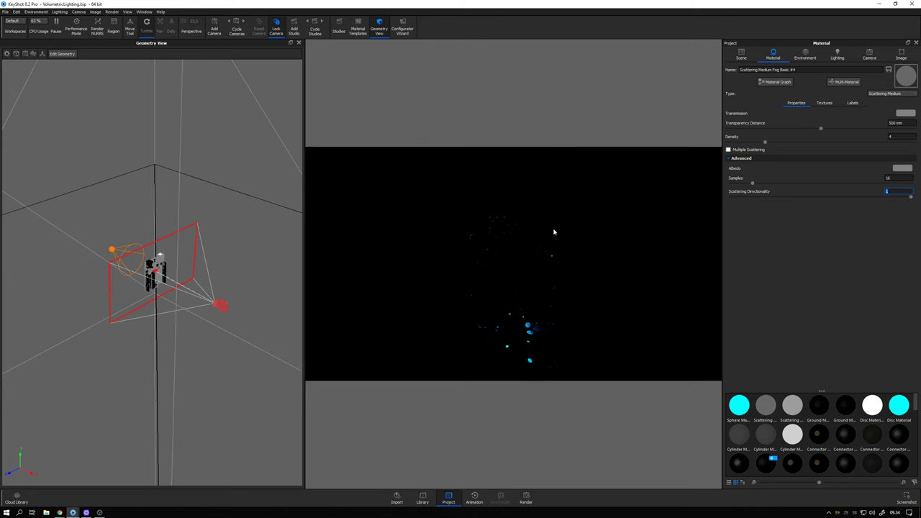
text(0.8)
key(Return)
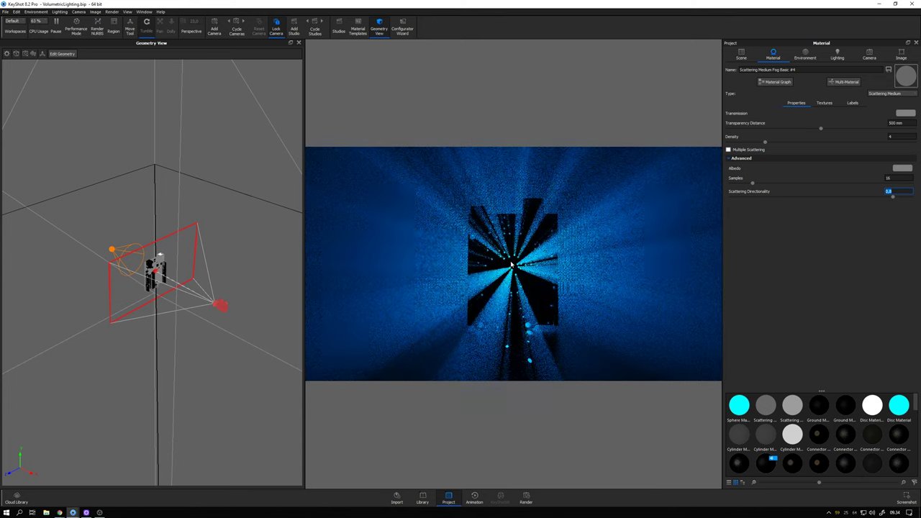
text(0.6)
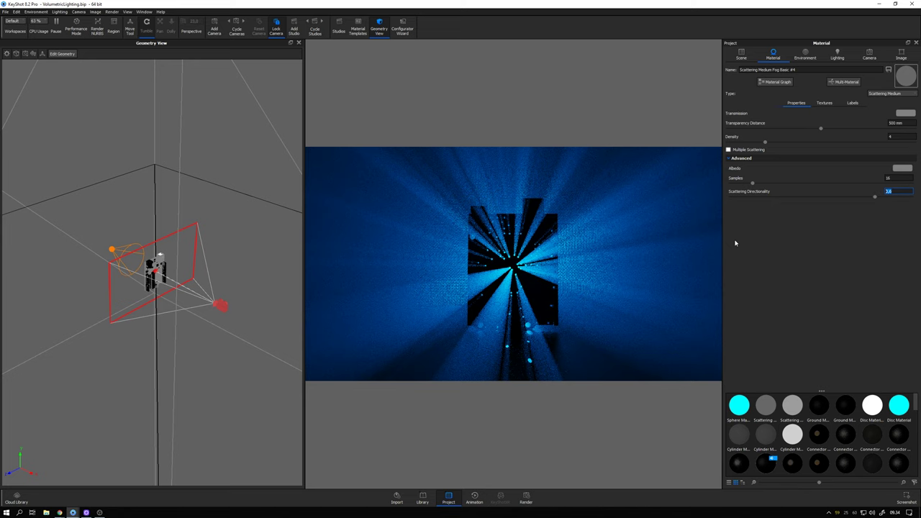
key(Return)
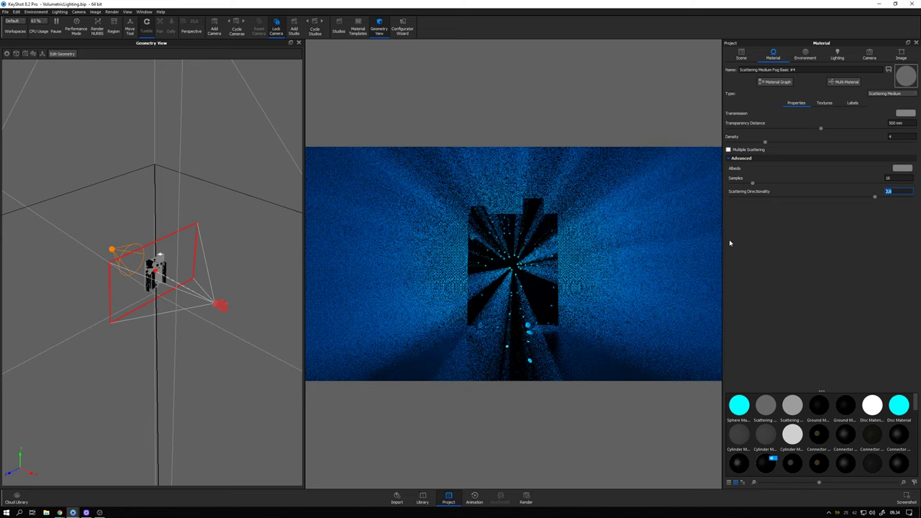
- Dim the Sphere spotlight's Power to 1 W
click(741, 56)
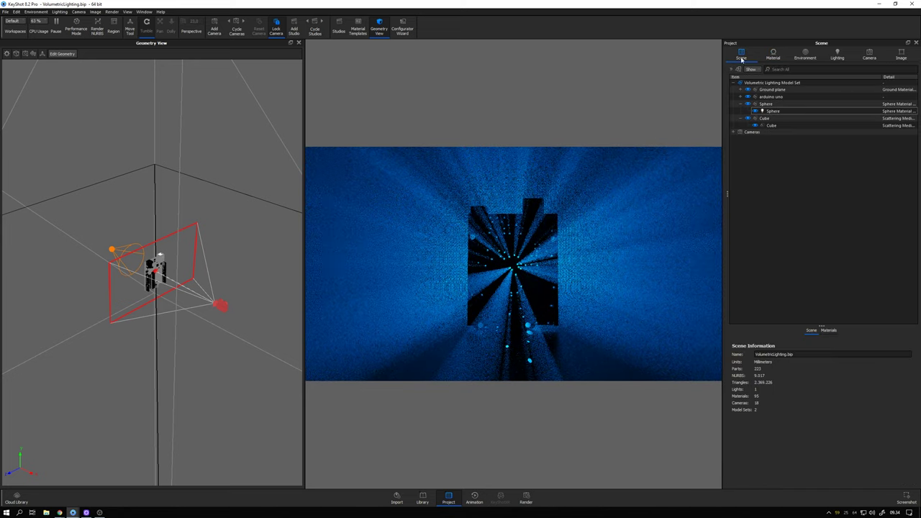
double_click(783, 111)
double_click(870, 136)
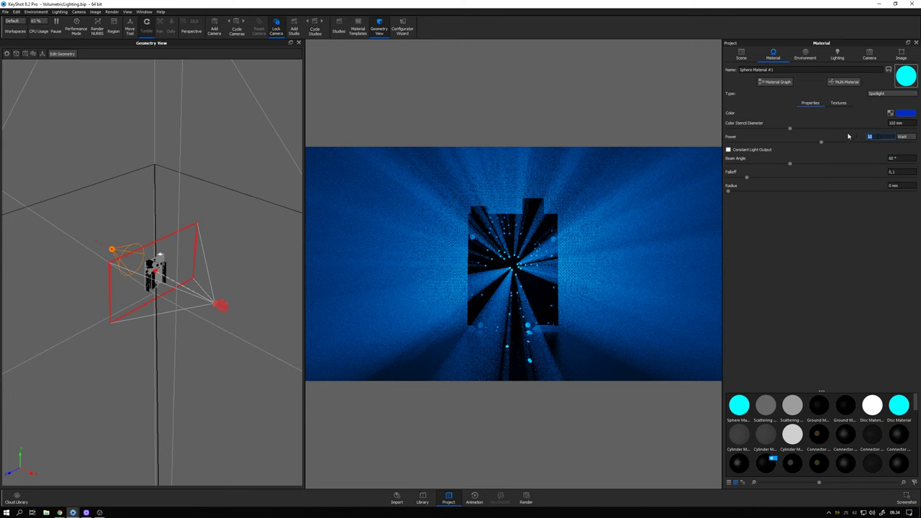
text(1)
key(Return)
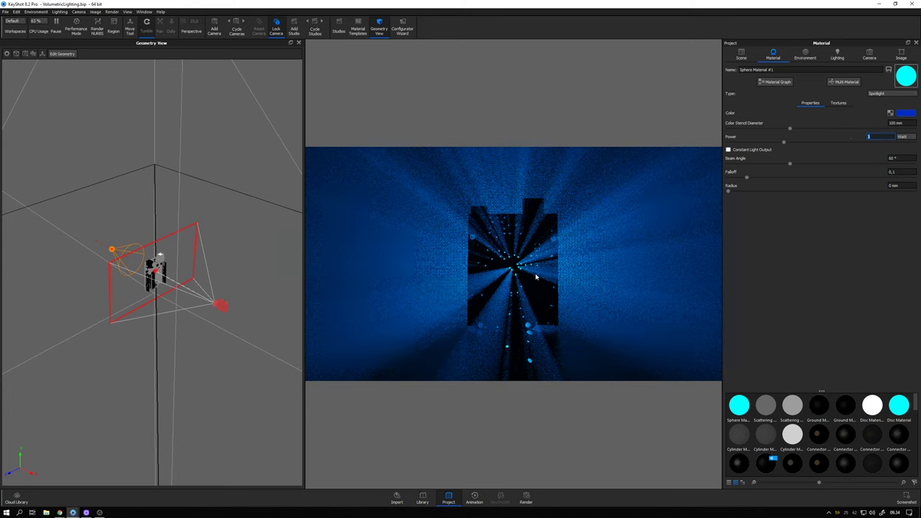
- Move the Sphere light group along Z and rotate it so its beam streams through the board
click(740, 57)
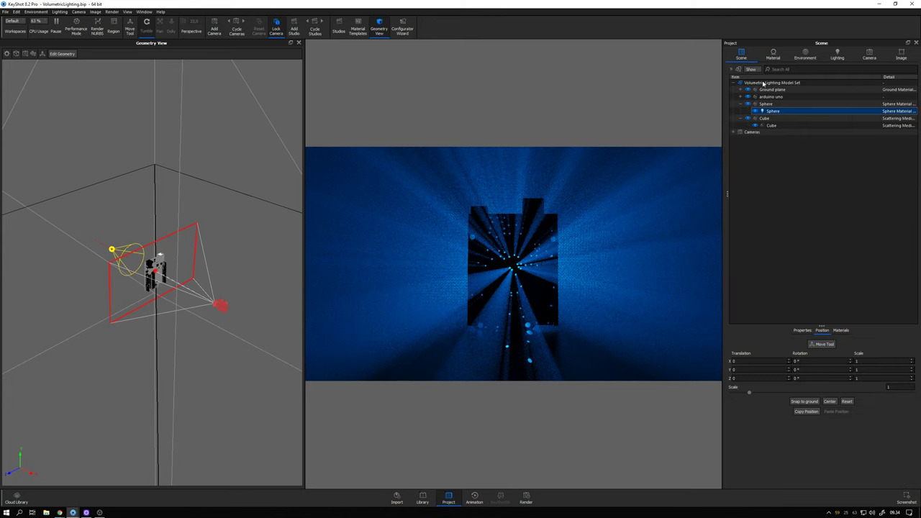
click(766, 104)
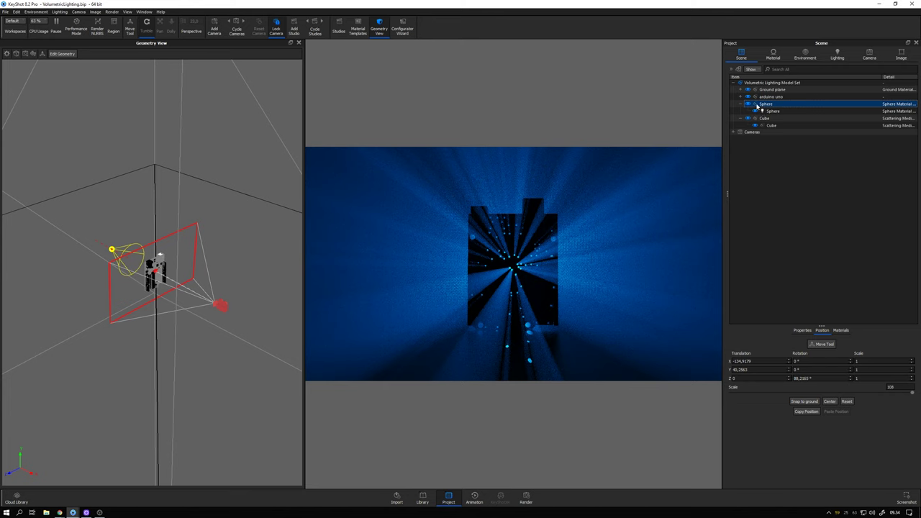
right_click(225, 145)
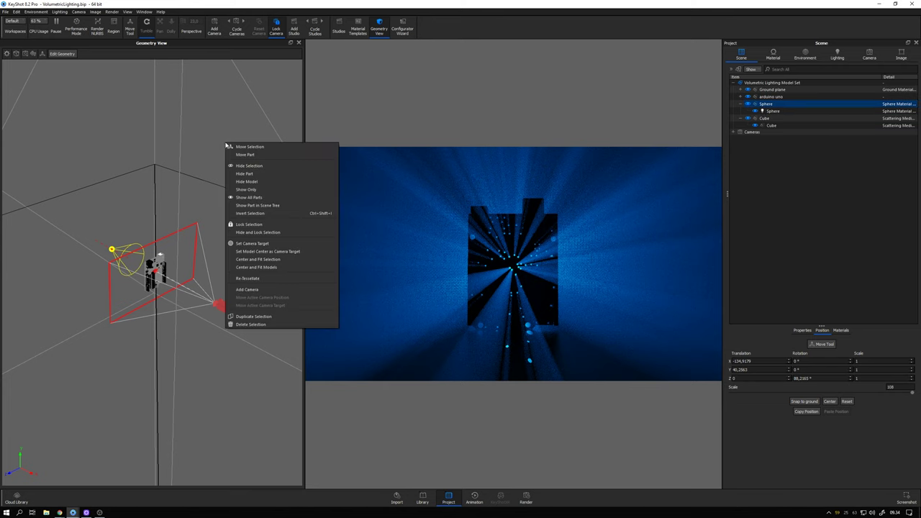
click(240, 147)
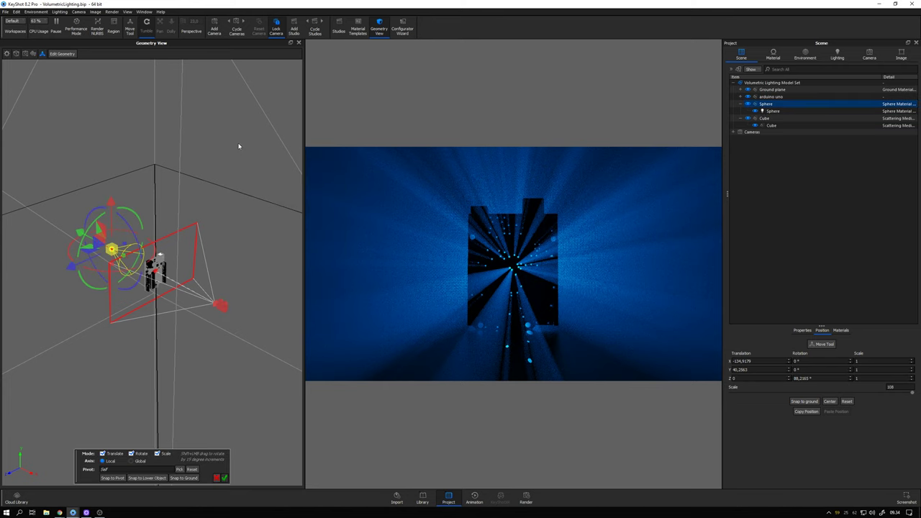
drag(238, 144, 120, 209)
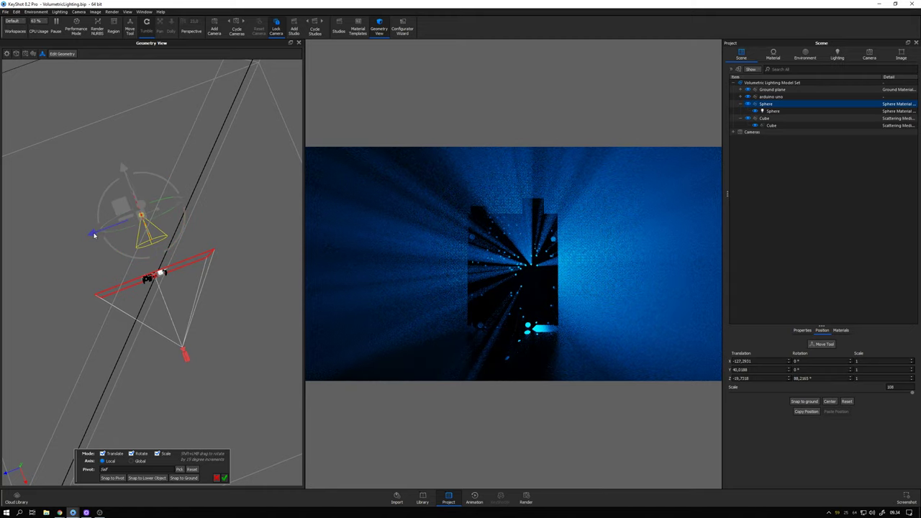
drag(91, 233, 129, 164)
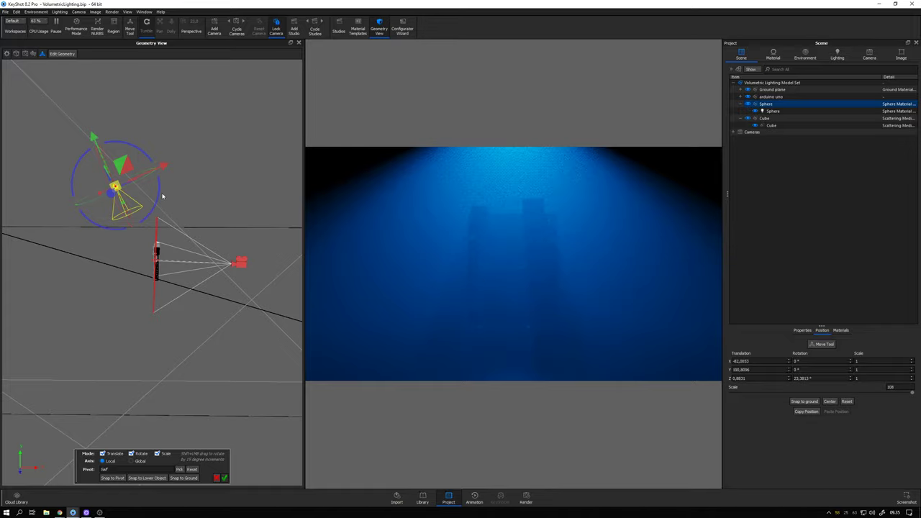
drag(140, 150, 67, 266)
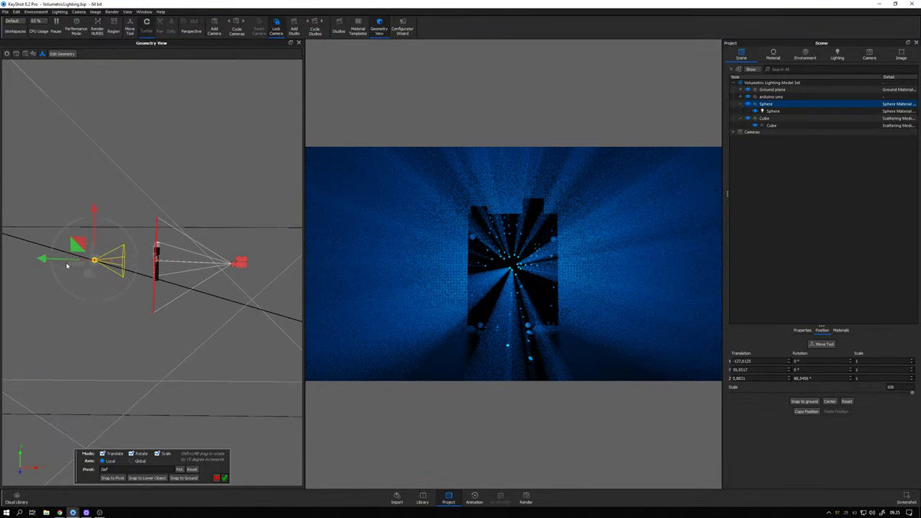
click(205, 203)
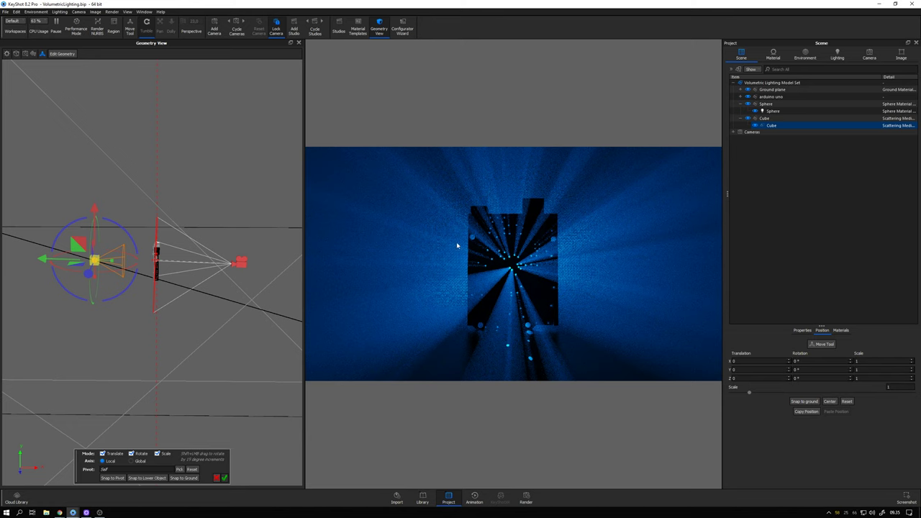
- Open the Render dialog's Options page in Background mode and set Maximum Samples to 4000
click(527, 498)
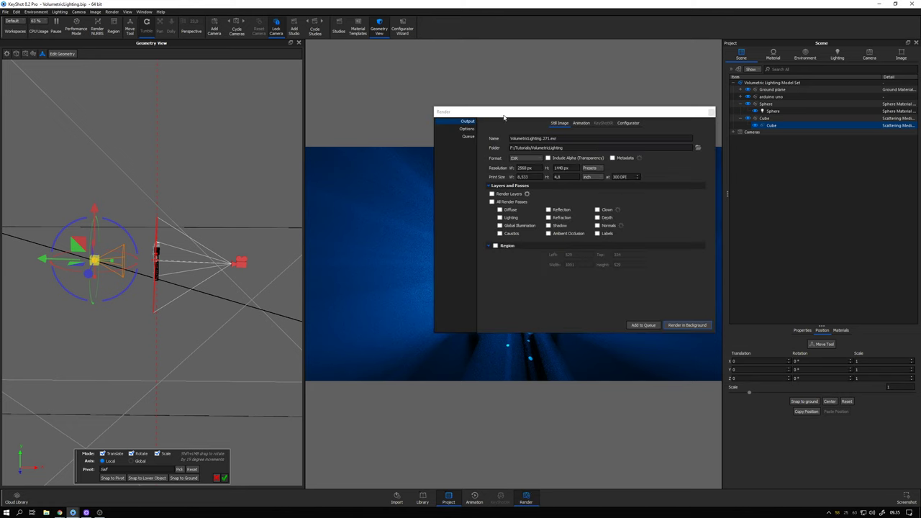
click(446, 136)
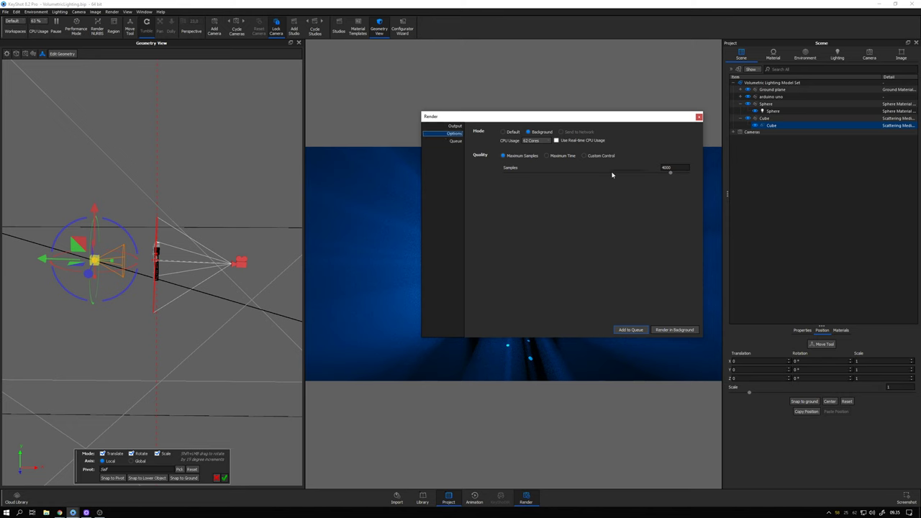
double_click(665, 168)
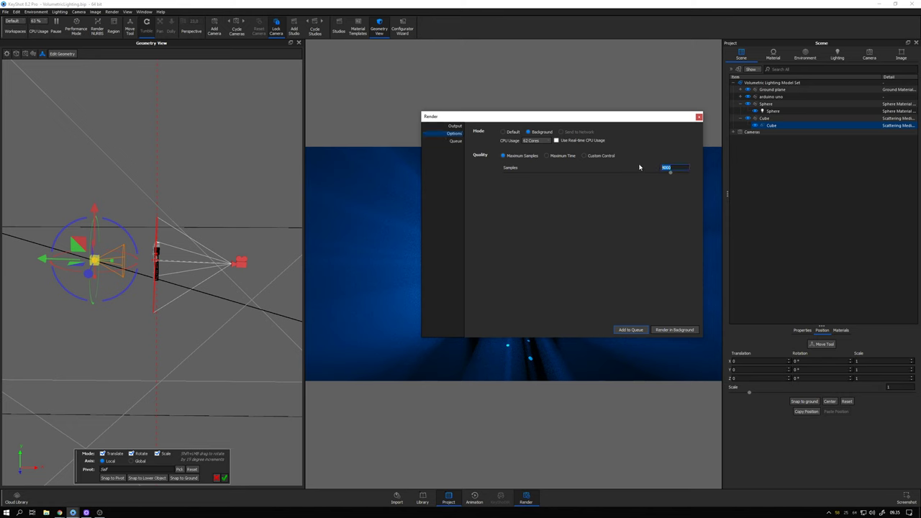